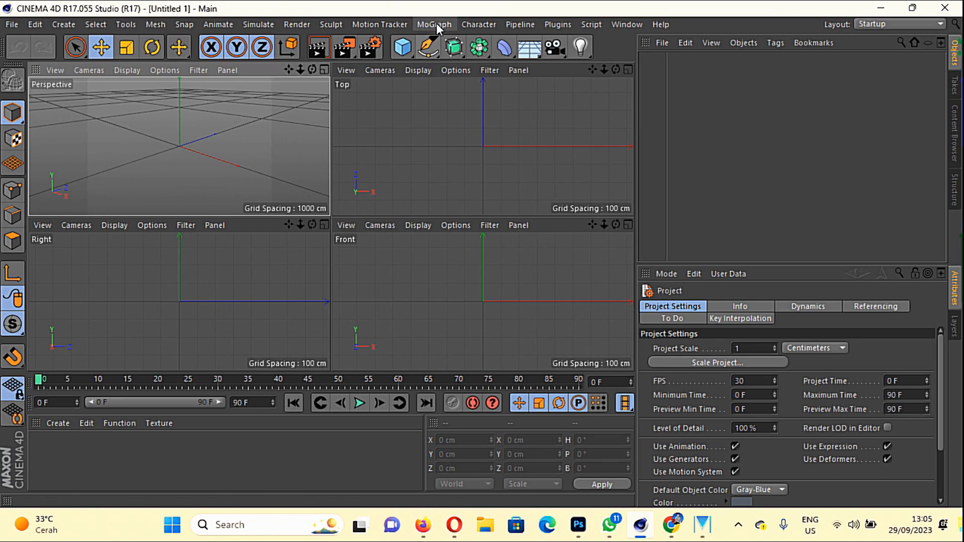
# - Add a MoText object and shift it along X to about -179 cm in the Front view
pyautogui.click(436, 23)
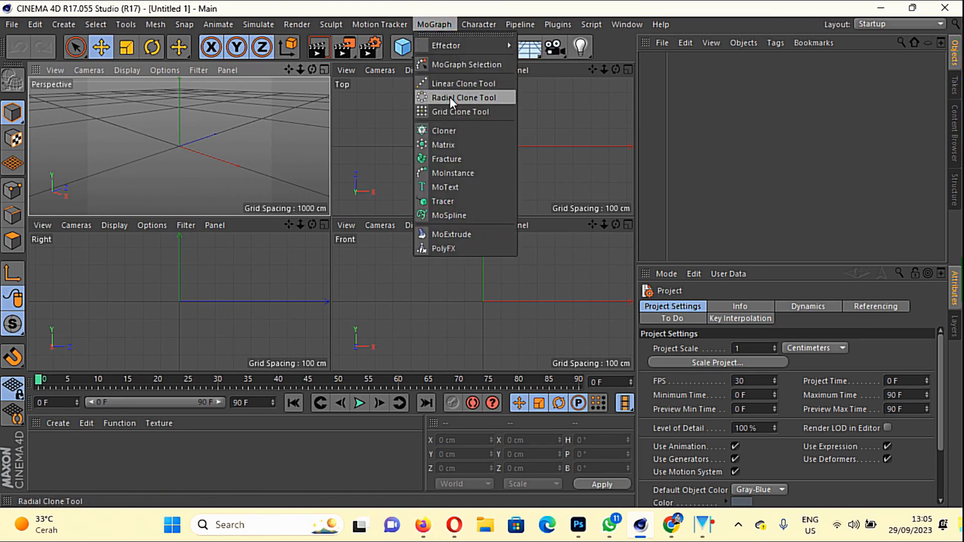
pyautogui.click(455, 187)
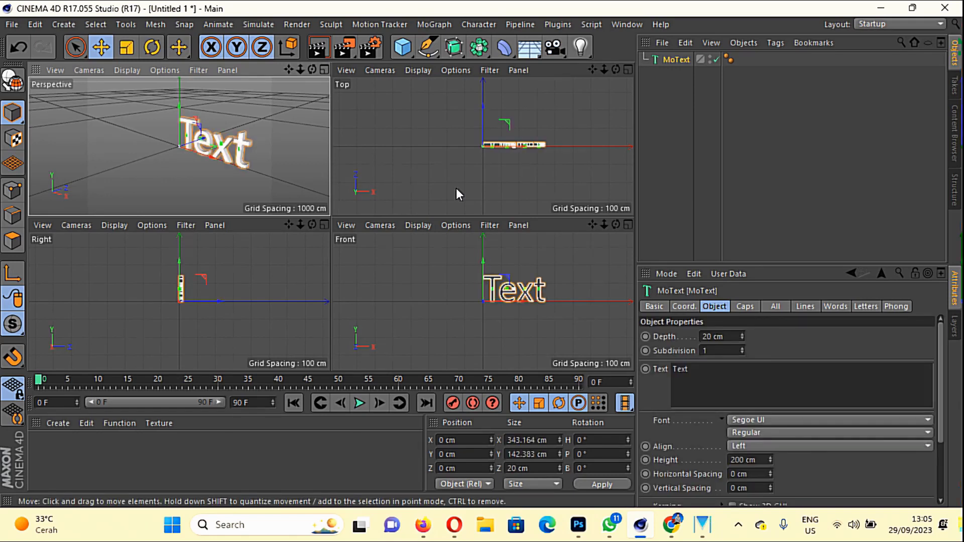
pyautogui.click(629, 224)
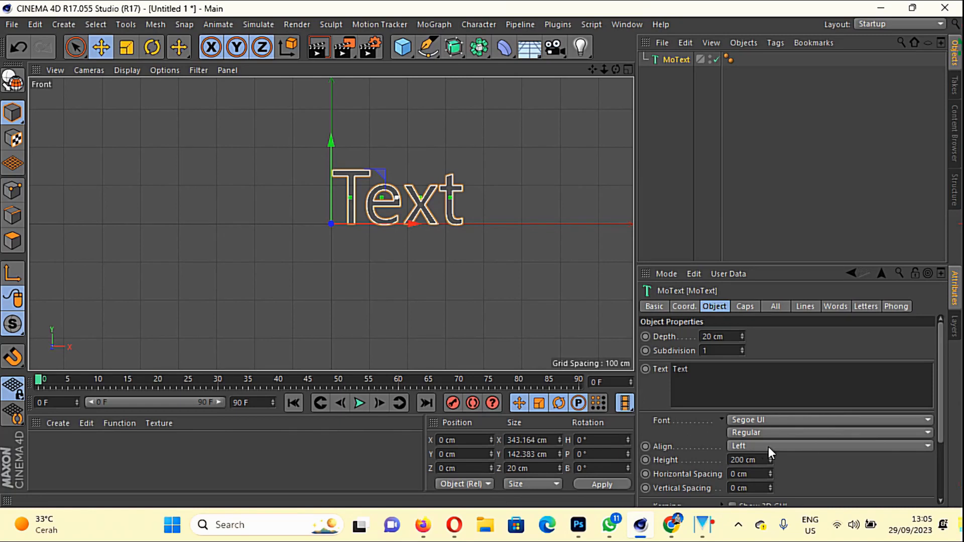
pyautogui.moveTo(410, 223); pyautogui.dragTo(342, 230)
# - Set the MoText wording to KREATIF and move the object along X to about -231 cm
pyautogui.doubleClick(721, 370)
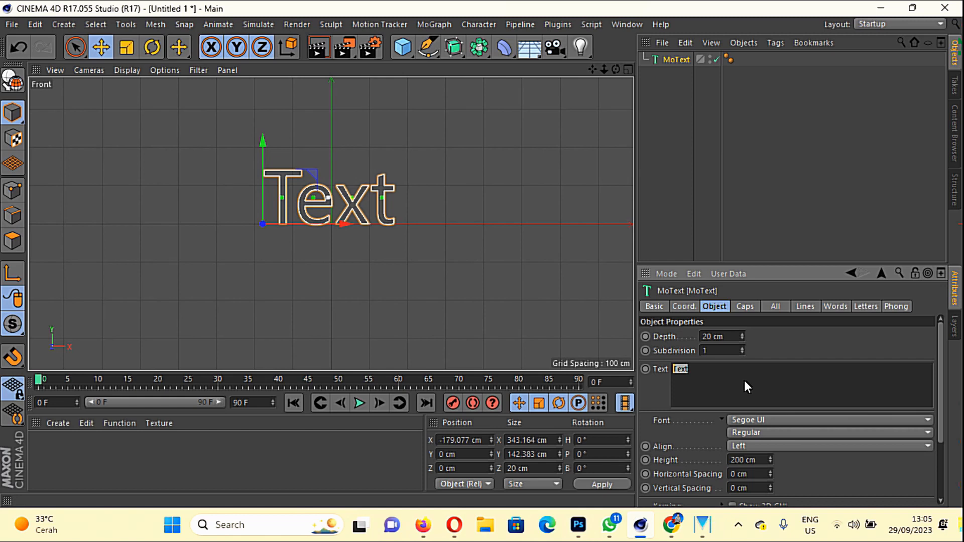
pyautogui.write('KREATIF')
pyautogui.click(808, 332)
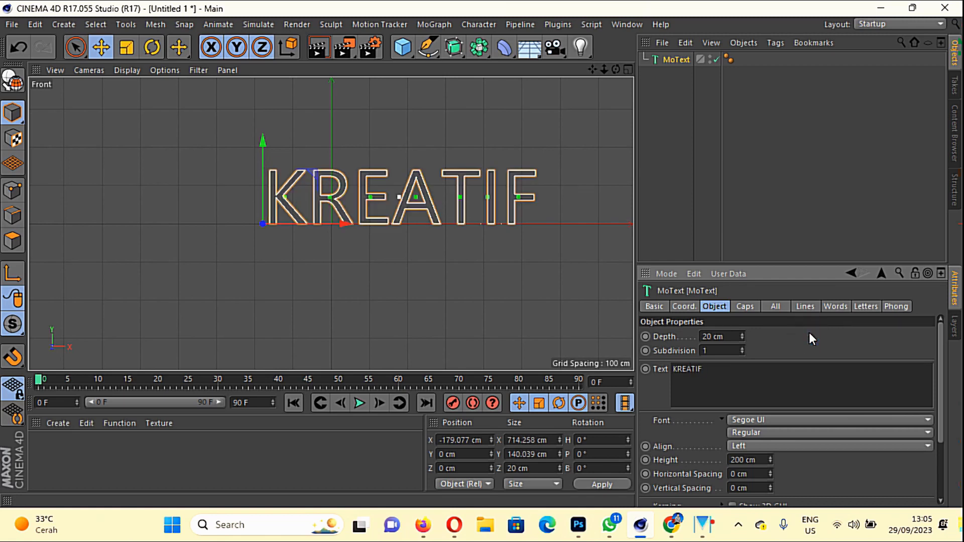
pyautogui.moveTo(351, 224); pyautogui.dragTo(329, 246)
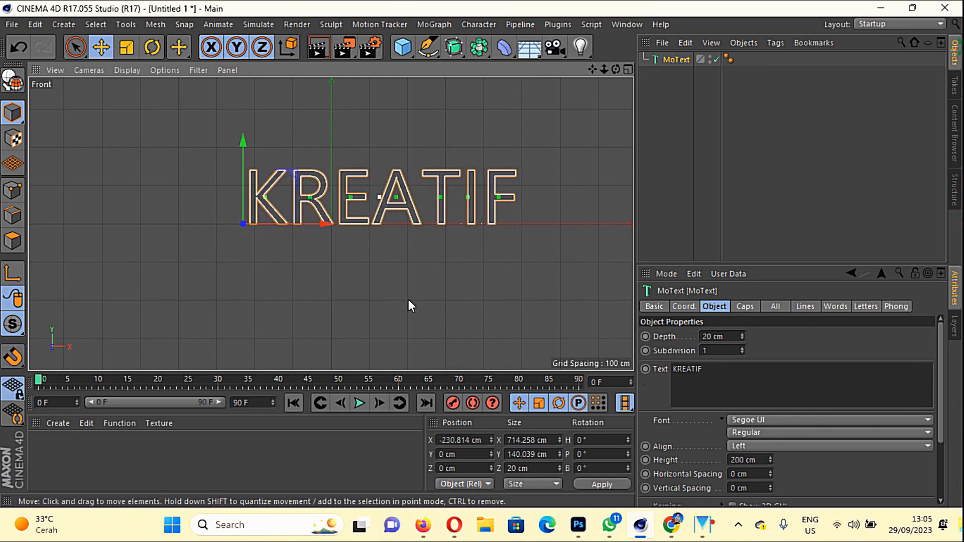
# - Change the text font to Komikazoom and move the object along X to about -273 cm
pyautogui.click(832, 420)
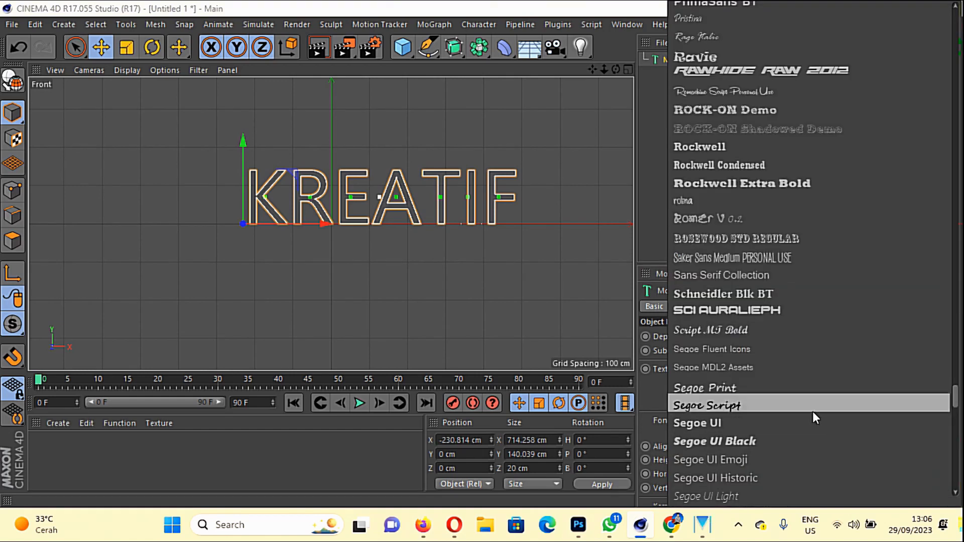
pyautogui.scroll(5, 848, 277)
pyautogui.scroll(15, 845, 276)
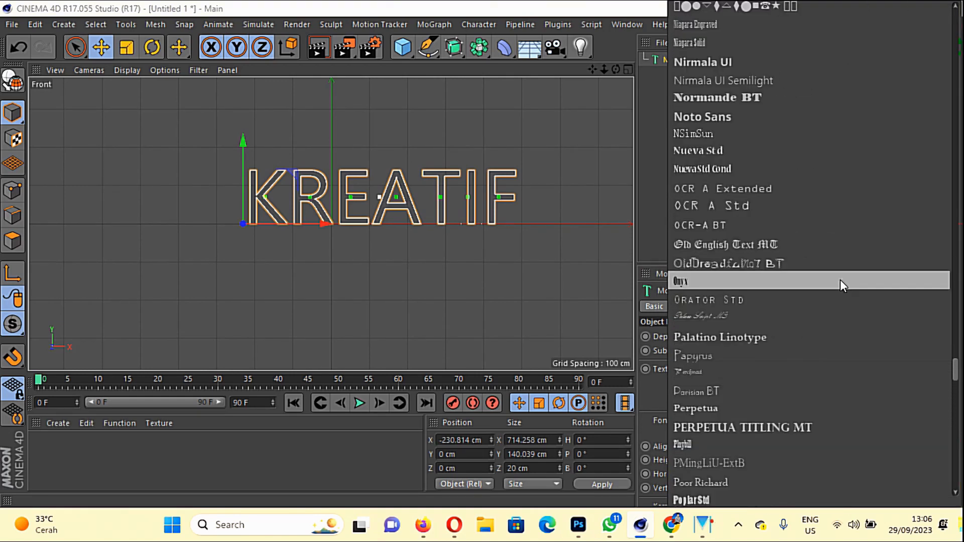
pyautogui.scroll(13, 838, 281)
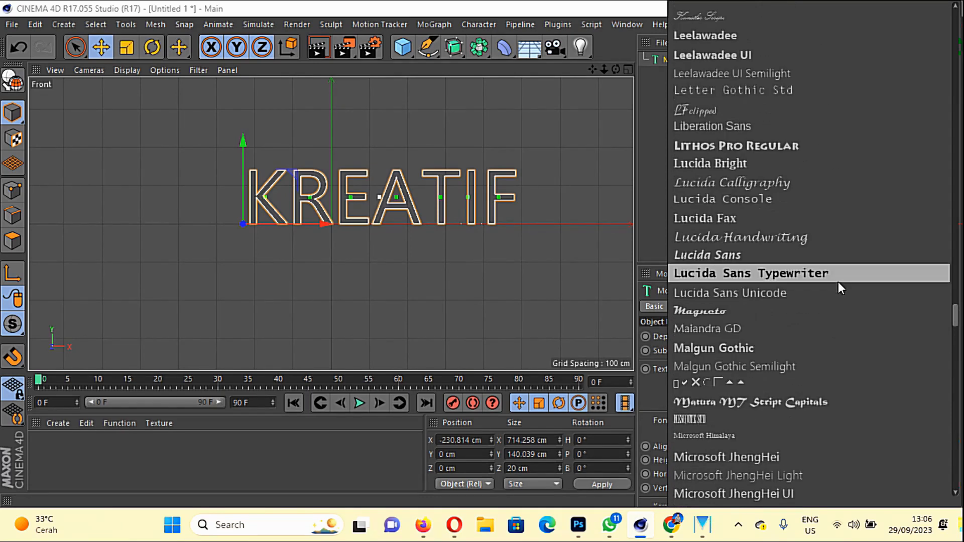
pyautogui.scroll(3, 839, 282)
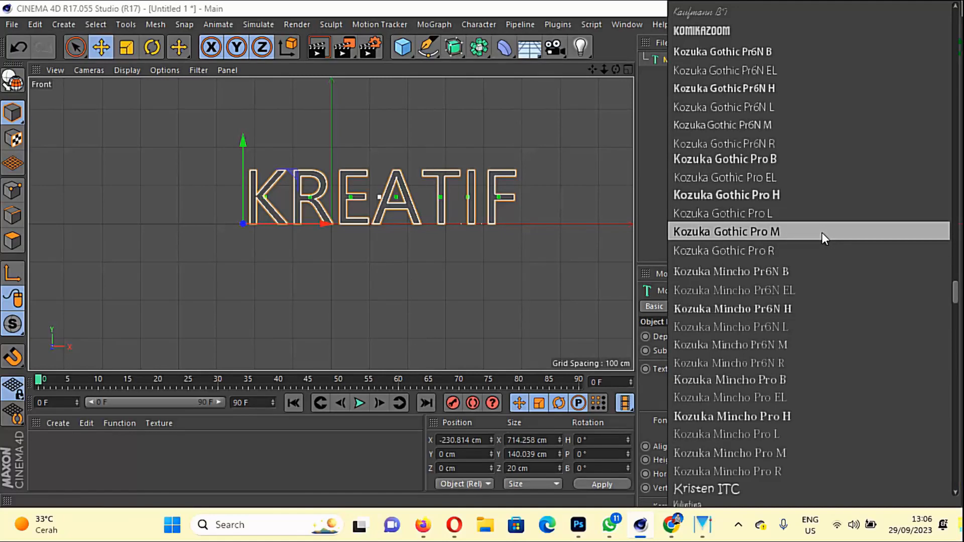
pyautogui.click(787, 32)
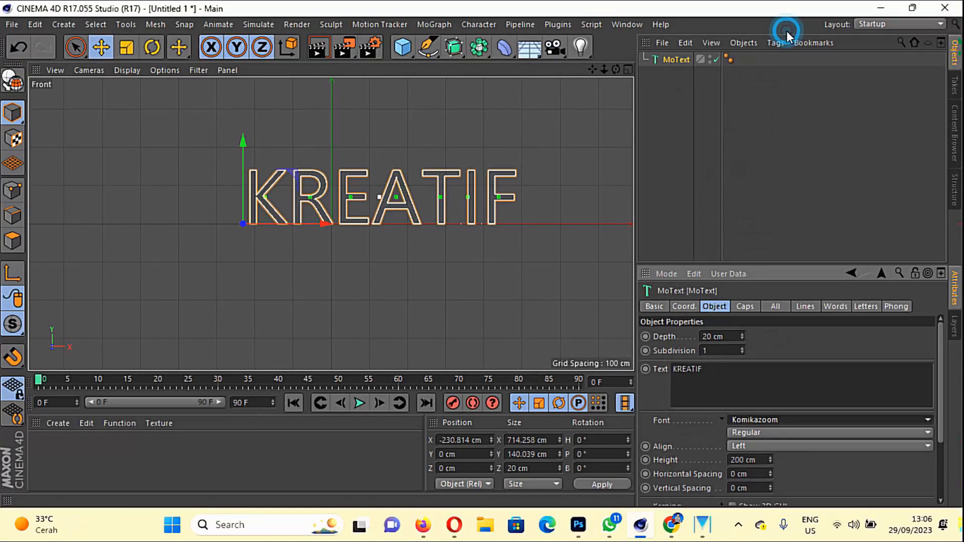
pyautogui.moveTo(327, 228); pyautogui.dragTo(311, 228)
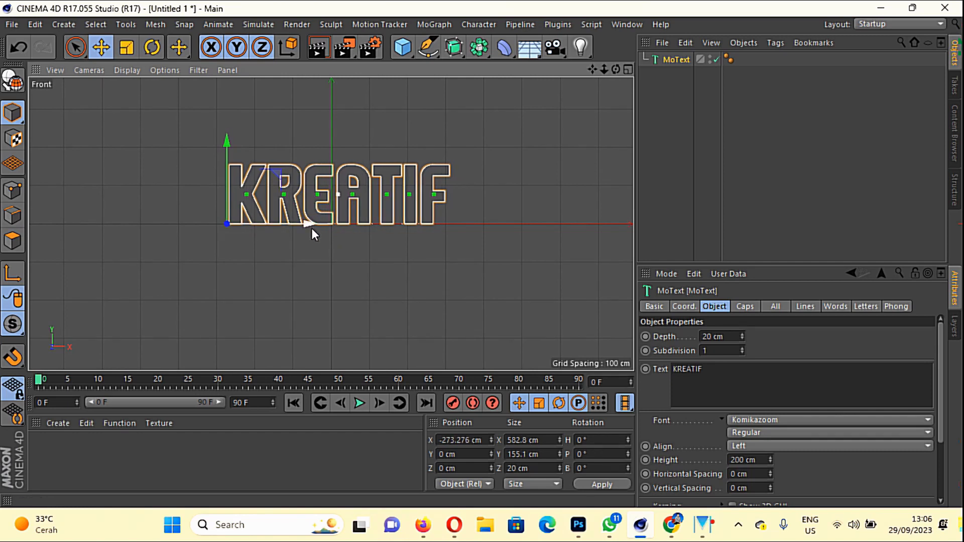
# - Set the MoText extrusion depth to 50 cm while viewing the letter F up close in the Perspective view
pyautogui.click(627, 69)
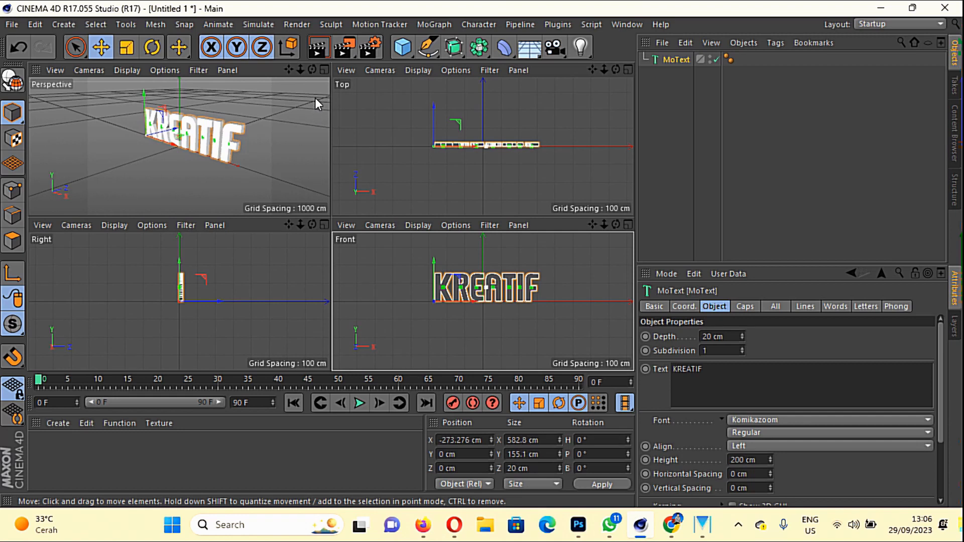
pyautogui.click(325, 69)
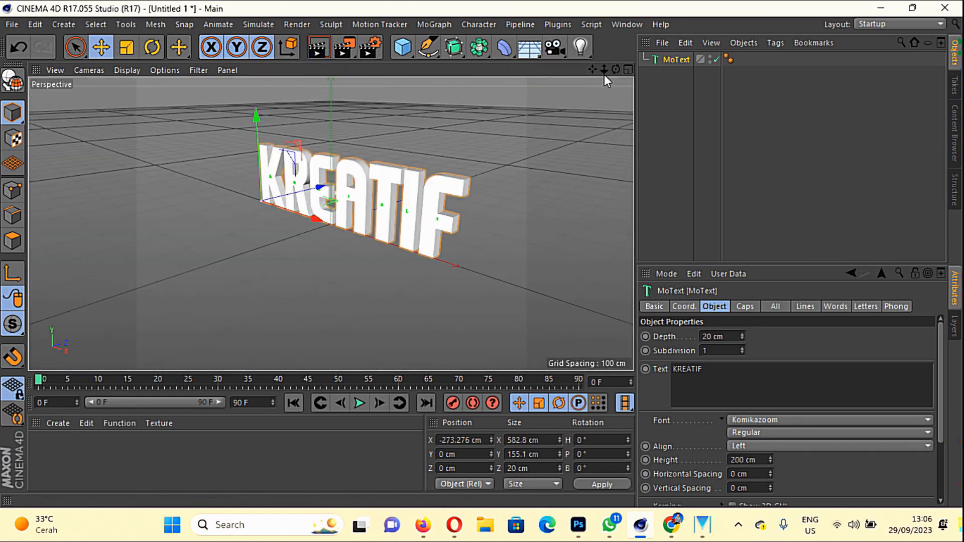
pyautogui.moveTo(615, 69); pyautogui.dragTo(632, 79)
pyautogui.scroll(6, 525, 237)
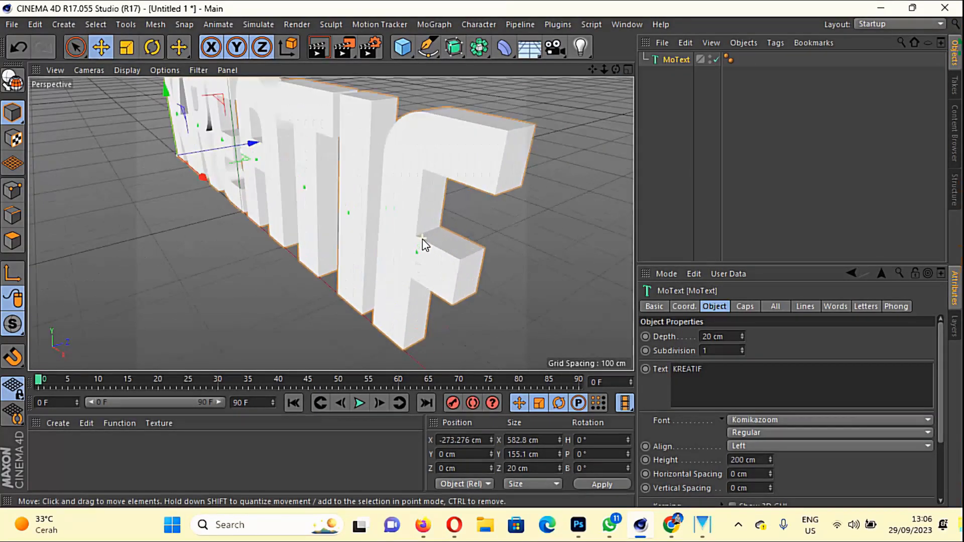
pyautogui.moveTo(591, 69); pyautogui.dragTo(522, 108)
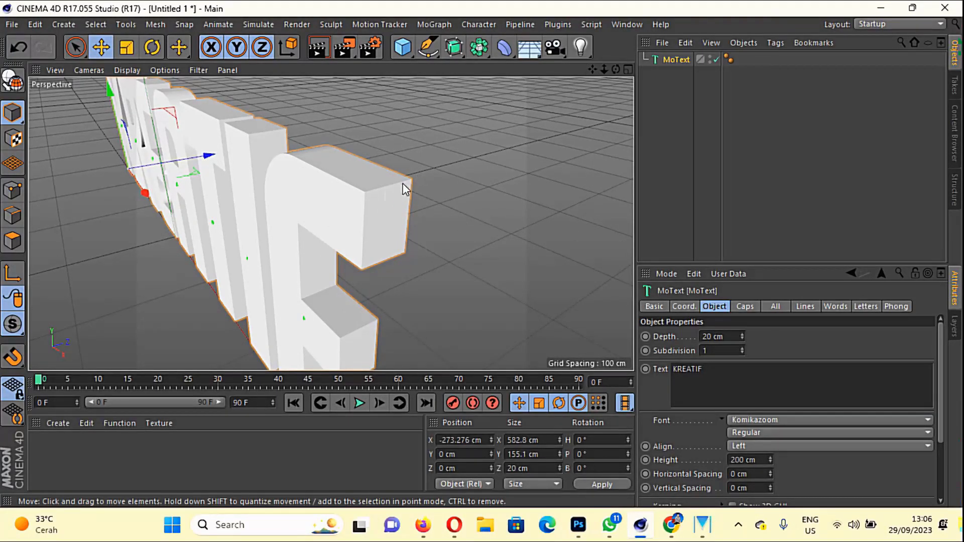
pyautogui.click(732, 336)
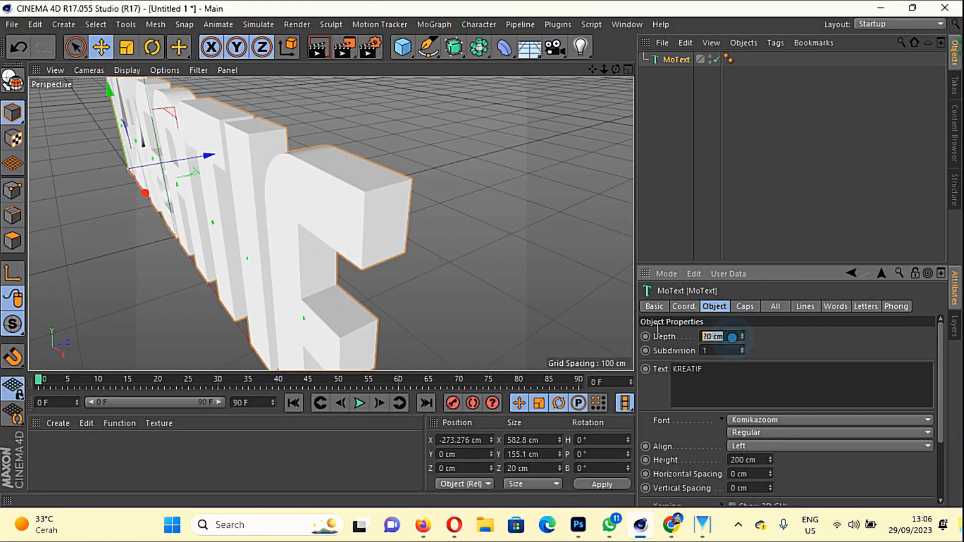
pyautogui.write('50')
pyautogui.click(789, 346)
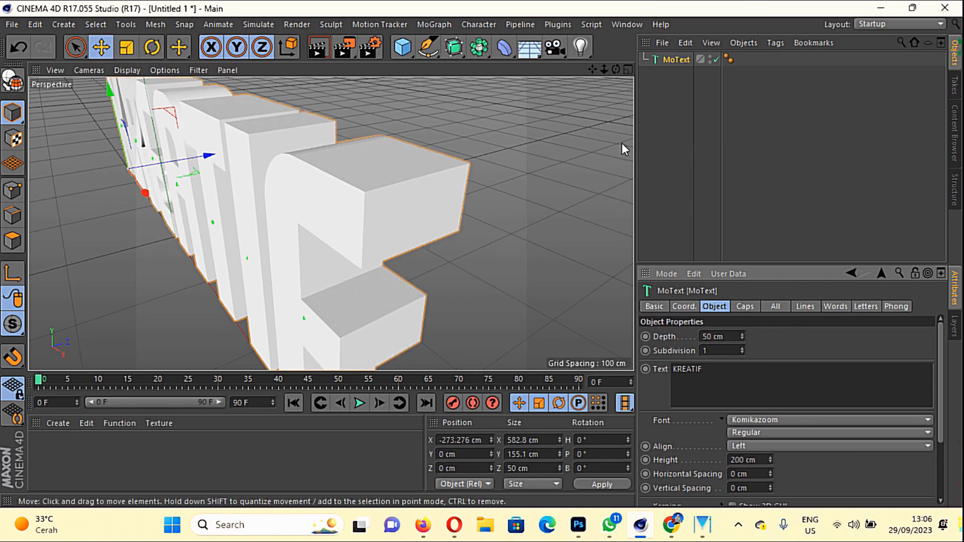
# - Set both the Start and End caps of the MoText to Fillet Cap
pyautogui.click(747, 306)
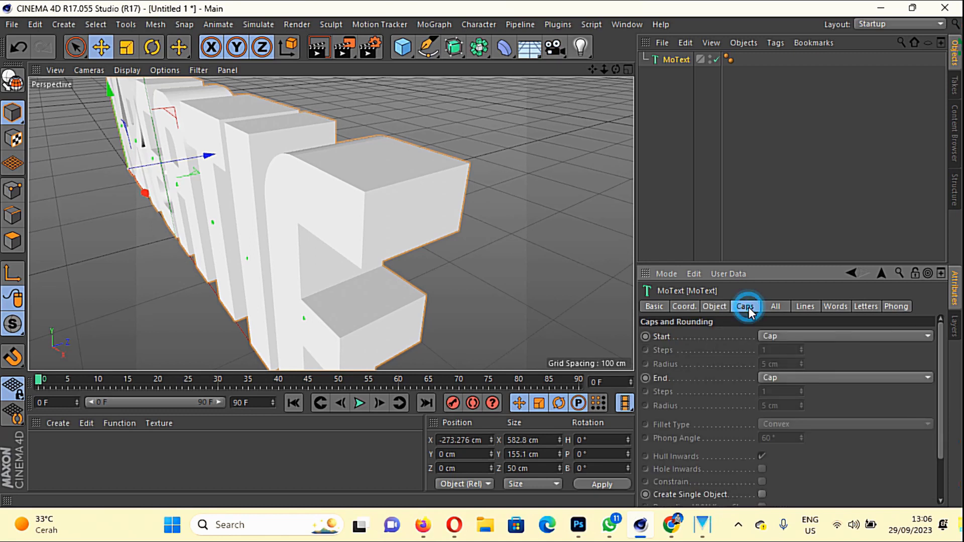
pyautogui.click(799, 335)
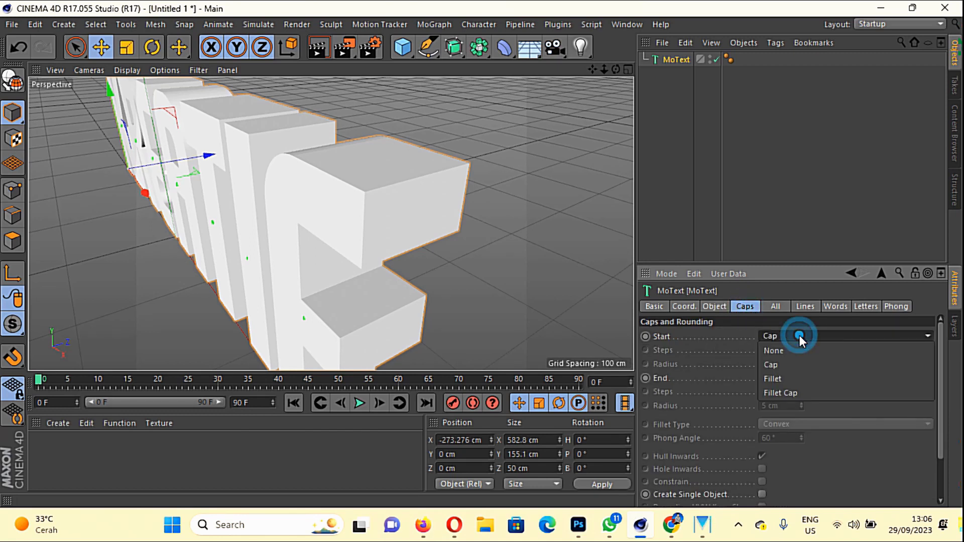
pyautogui.click(808, 392)
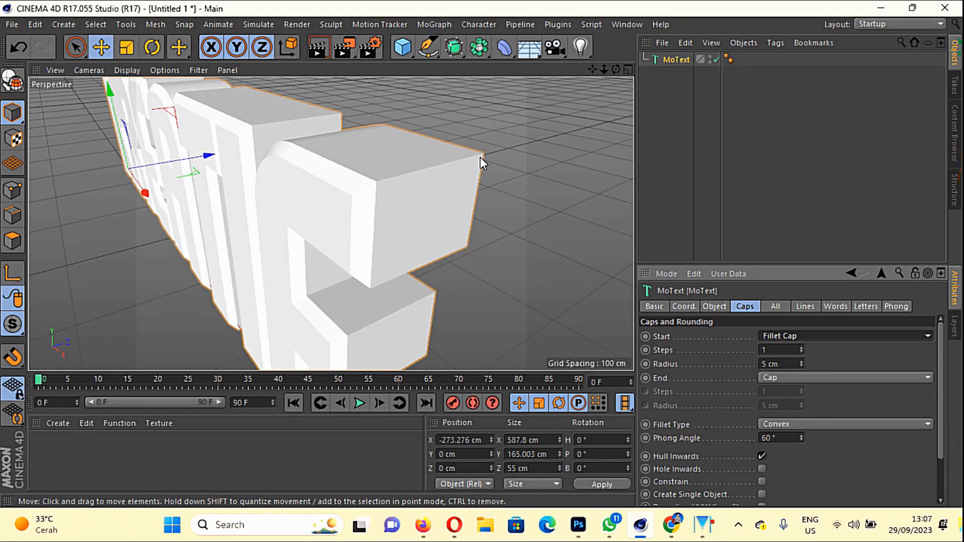
pyautogui.click(779, 378)
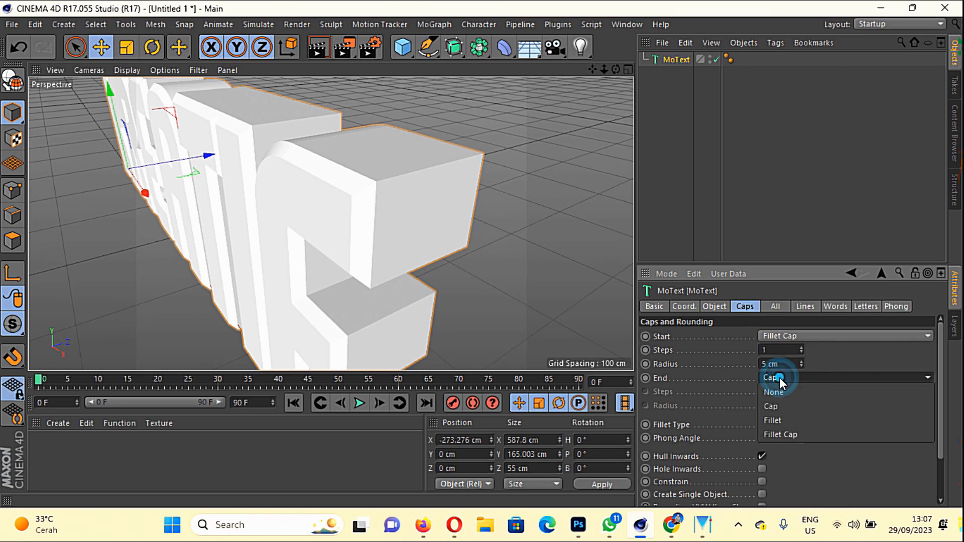
pyautogui.click(785, 434)
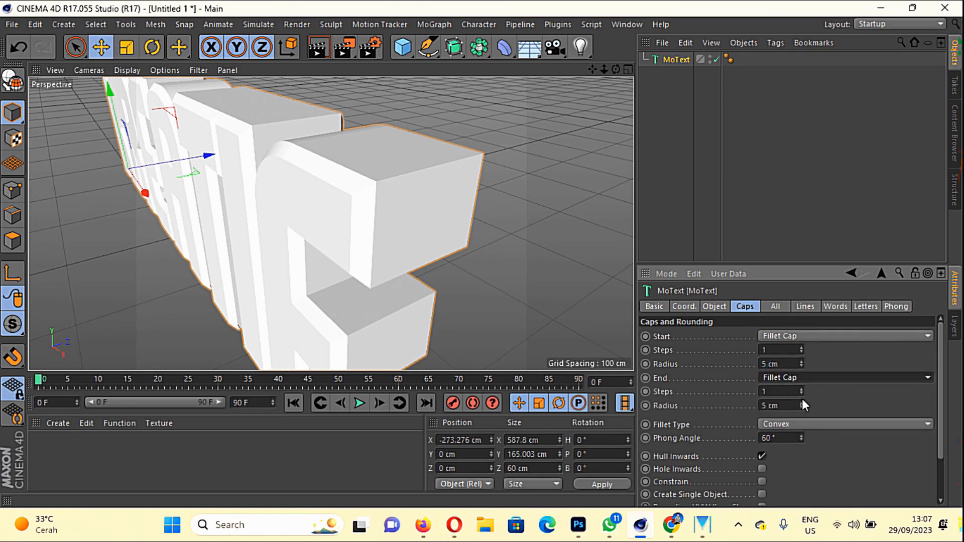
pyautogui.moveTo(615, 69)
pyautogui.mouseDown()
pyautogui.moveTo(575, 76)
pyautogui.moveTo(610, 85)
pyautogui.moveTo(658, 75)
pyautogui.moveTo(625, 88)
pyautogui.moveTo(615, 69)
pyautogui.mouseUp()
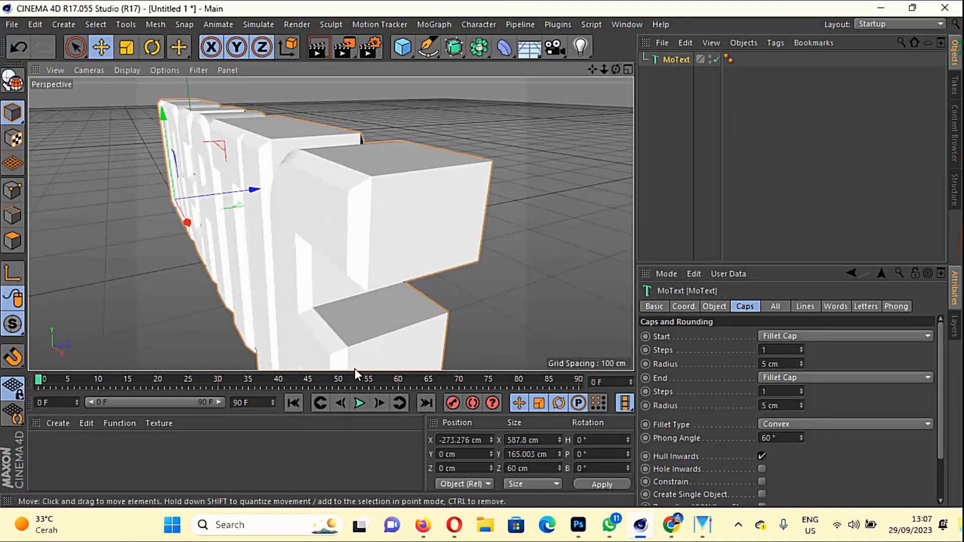
# - Create a dark blue material with hue 216° and saturation 100%, and disable its Reflectance channel
pyautogui.doubleClick(69, 459)
pyautogui.doubleClick(47, 447)
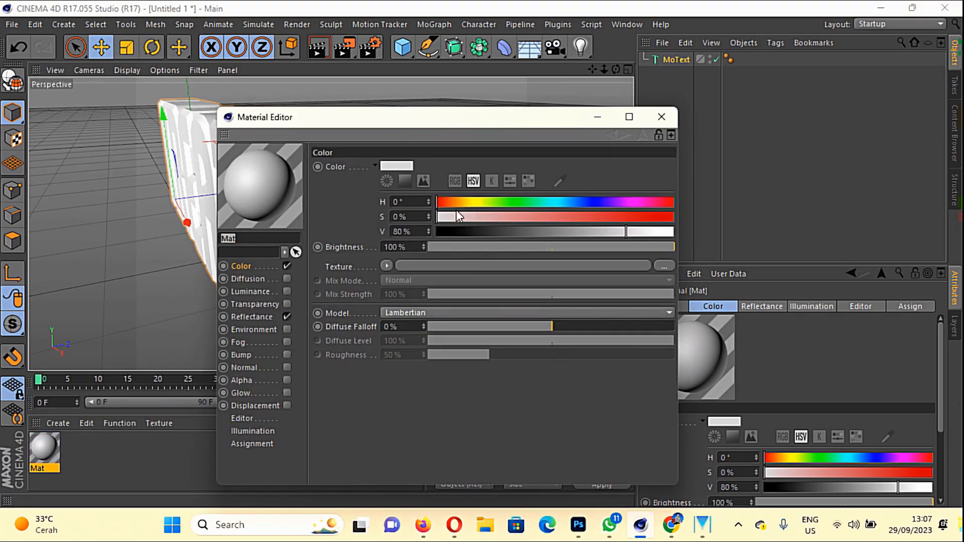
pyautogui.click(246, 266)
pyautogui.click(580, 201)
pyautogui.moveTo(630, 216); pyautogui.dragTo(673, 216)
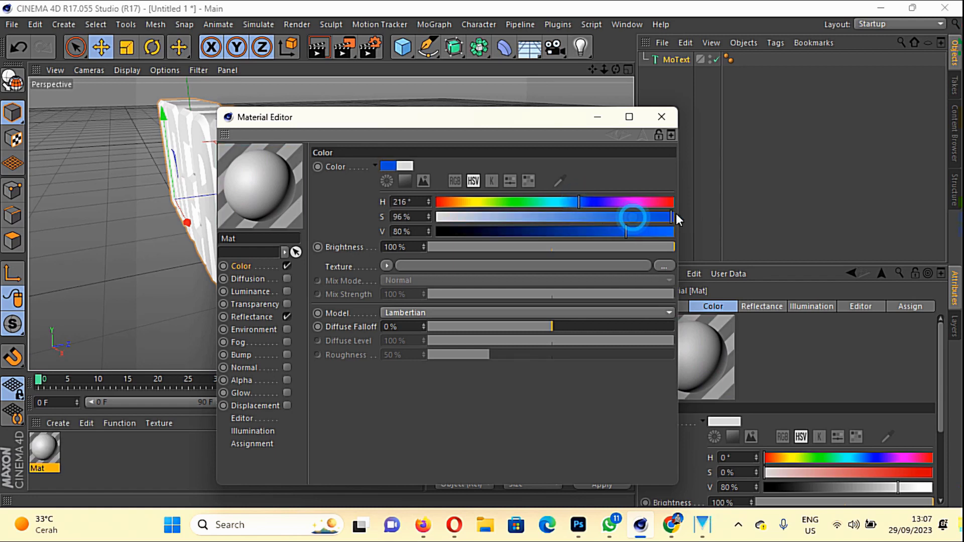
pyautogui.click(287, 317)
pyautogui.click(665, 120)
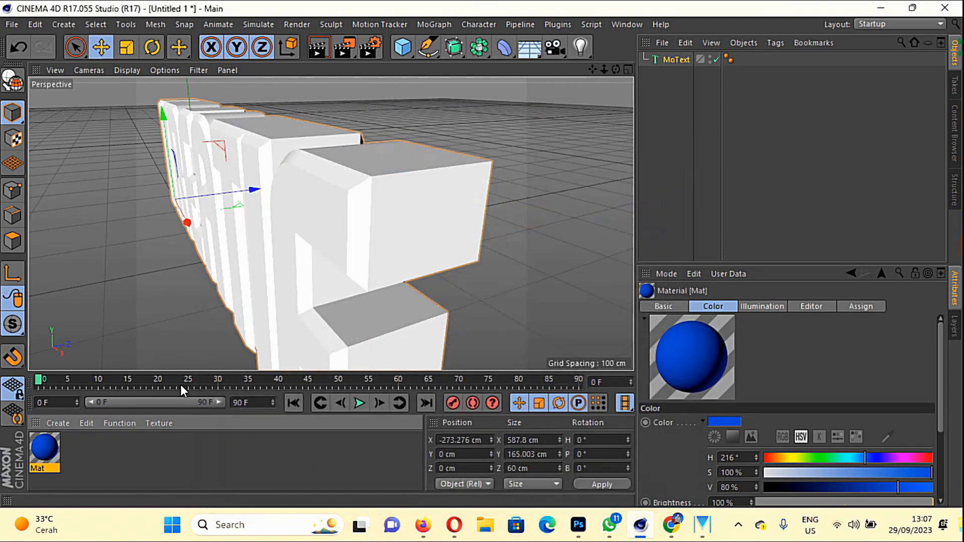
# - Create a second, light blue material with hue 193° and saturation 100%, and disable its Reflectance channel
pyautogui.doubleClick(118, 457)
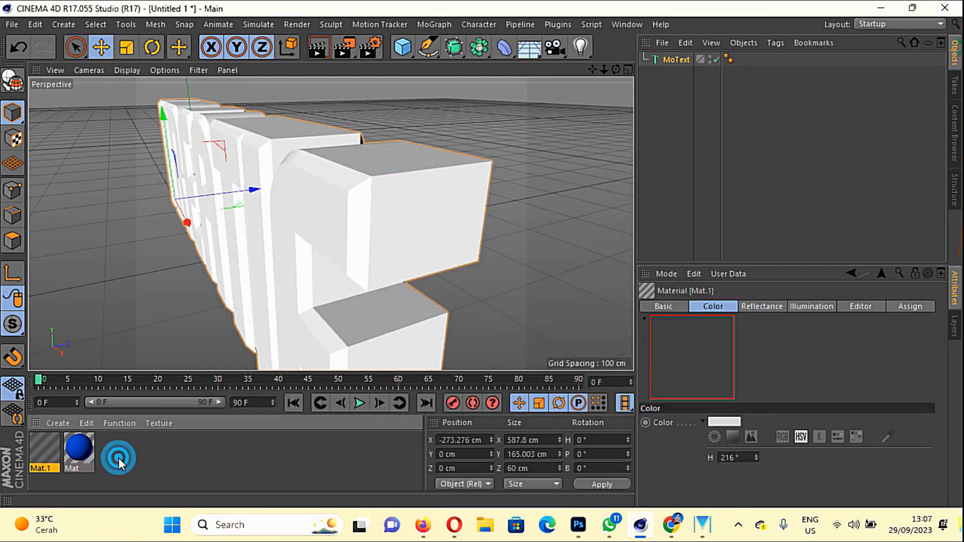
pyautogui.doubleClick(44, 450)
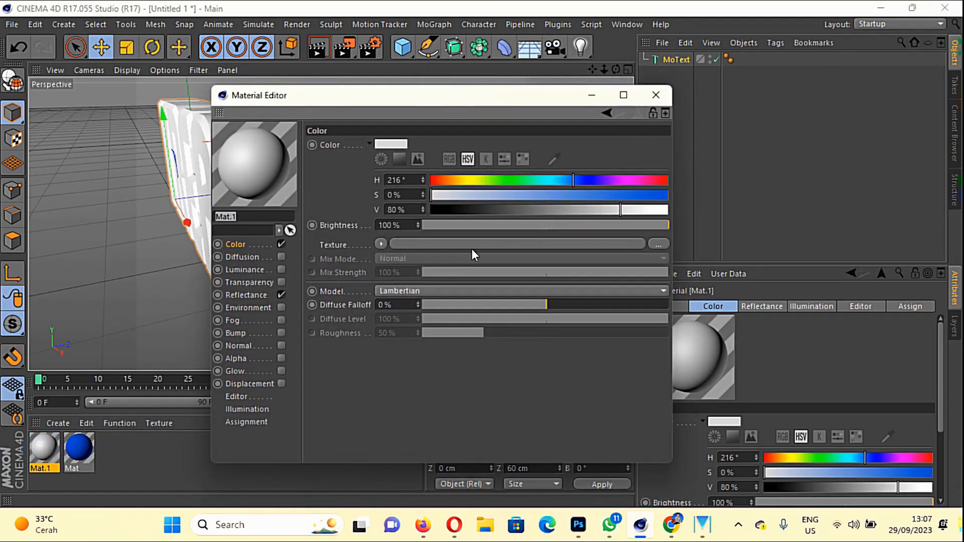
pyautogui.moveTo(571, 179); pyautogui.dragTo(682, 193)
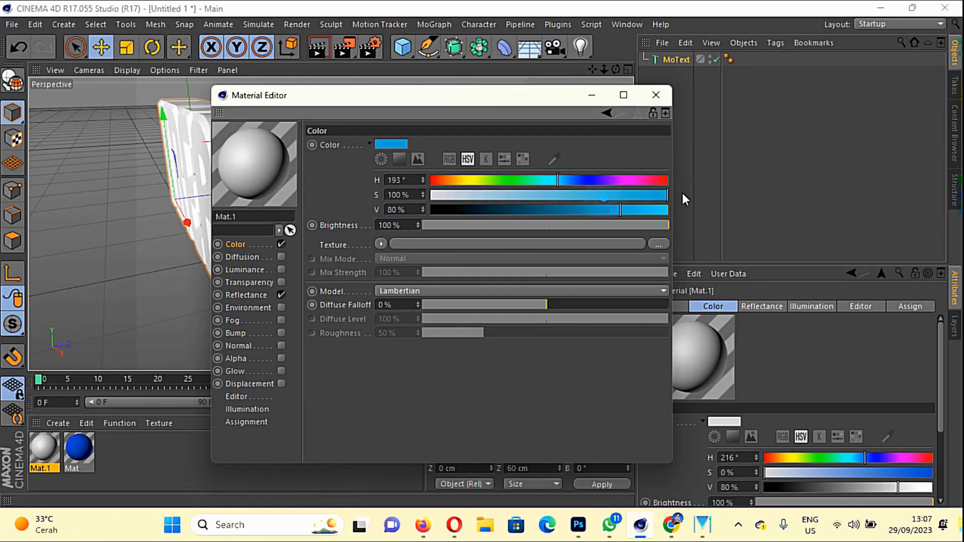
pyautogui.click(281, 295)
pyautogui.click(665, 94)
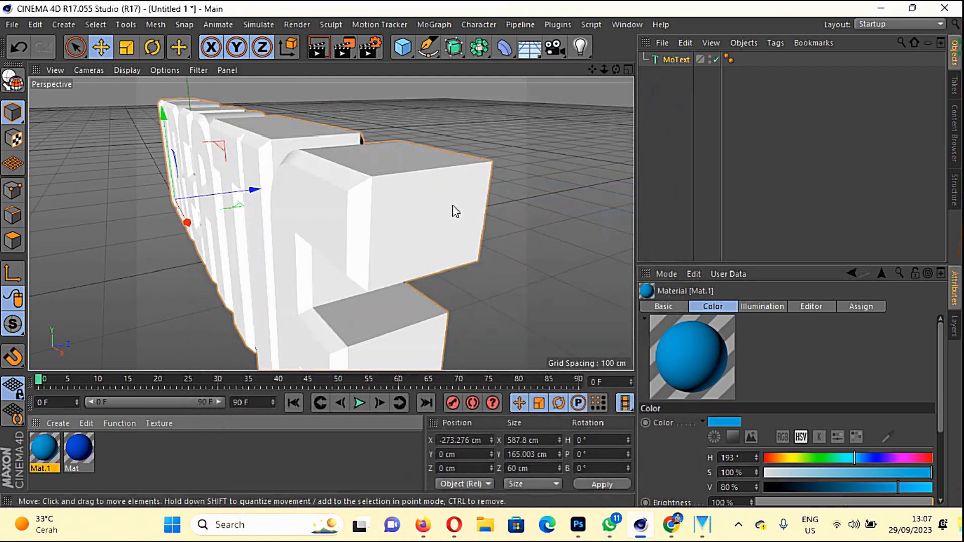
# - Apply the dark blue material to the MoText, followed by the light blue material on top
pyautogui.moveTo(81, 450); pyautogui.dragTo(679, 60)
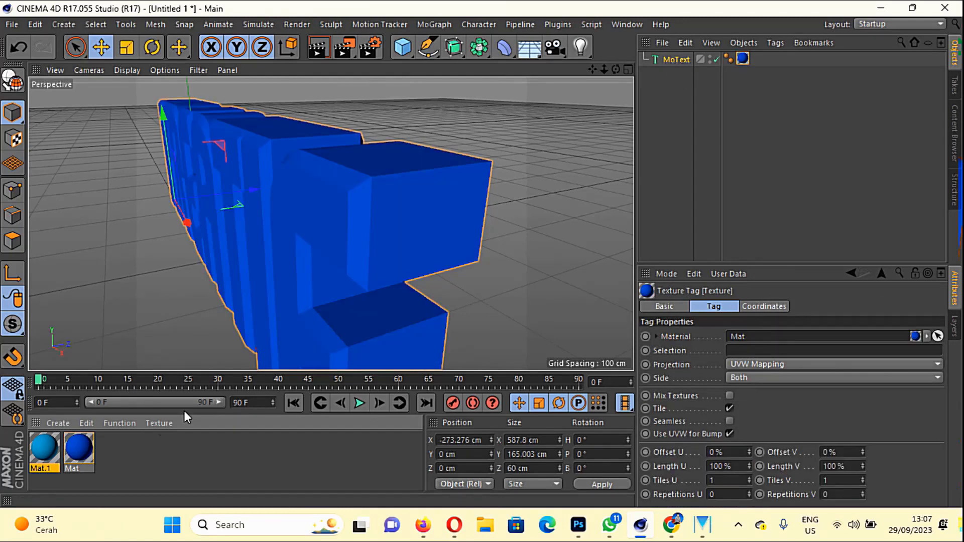
pyautogui.moveTo(60, 448); pyautogui.dragTo(418, 215)
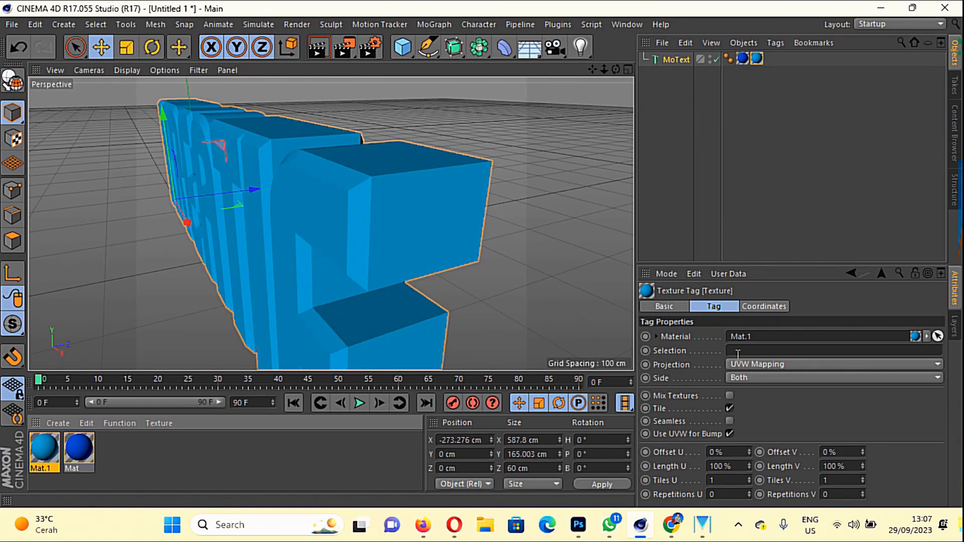
# - Restrict the light blue material on the text to selection C1, leaving the dark blue material's selection empty
pyautogui.click(742, 58)
pyautogui.click(757, 59)
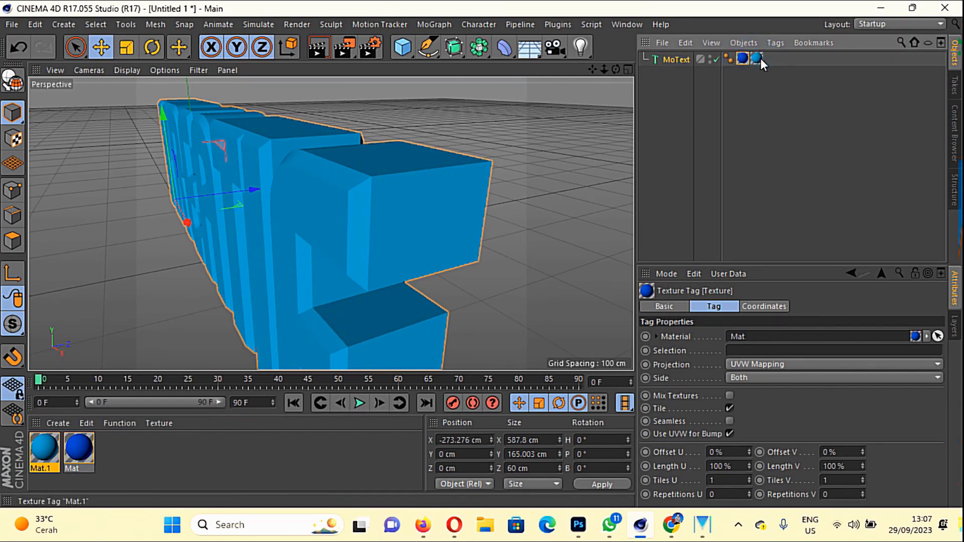
pyautogui.click(746, 349)
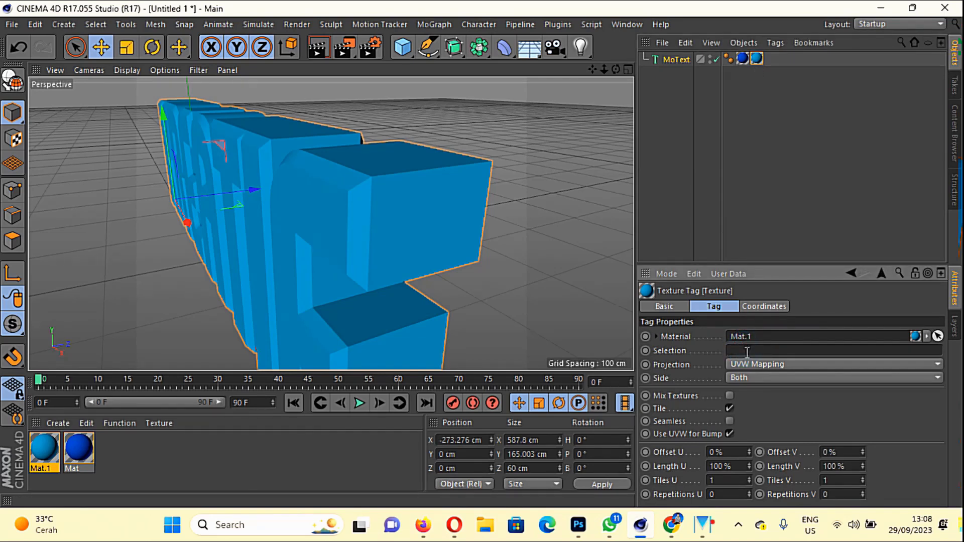
pyautogui.write('C1')
pyautogui.click(715, 213)
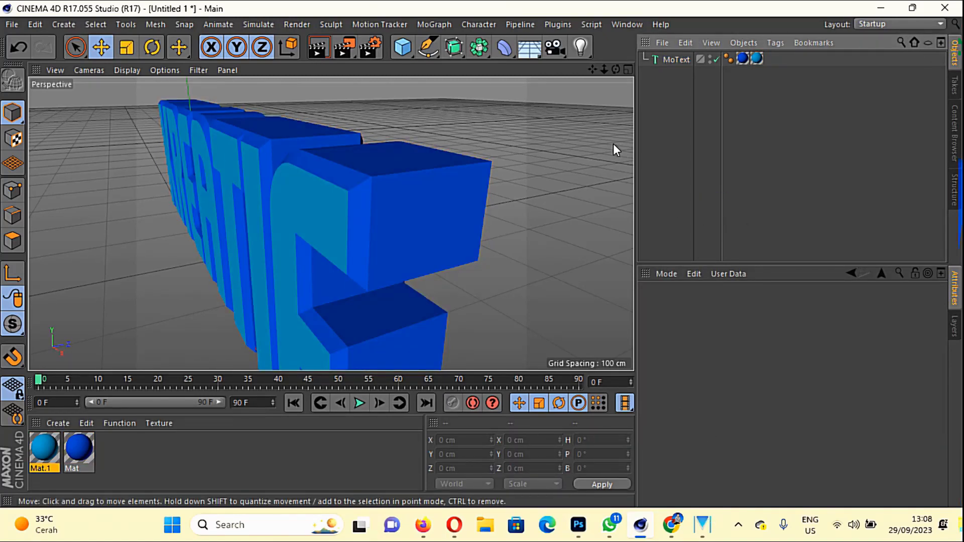
pyautogui.click(756, 59)
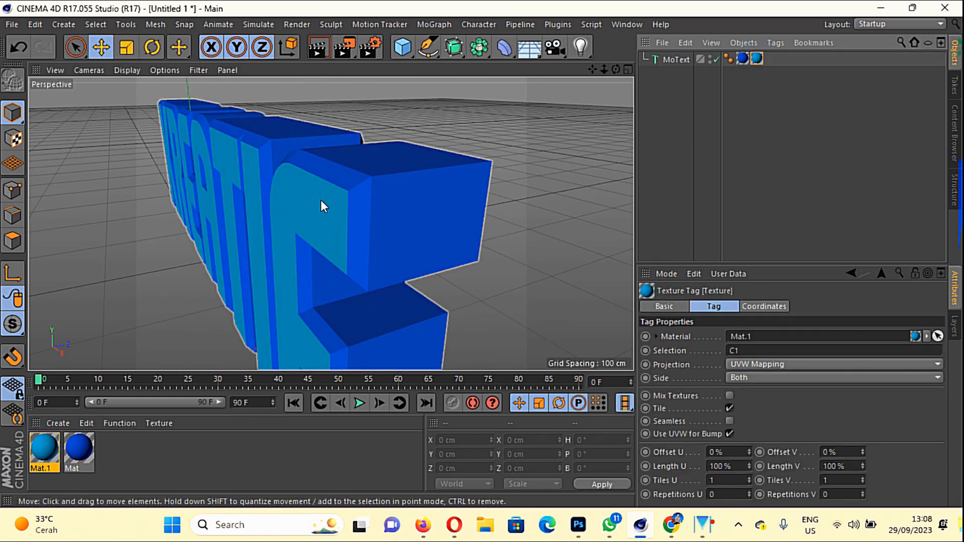
pyautogui.click(742, 58)
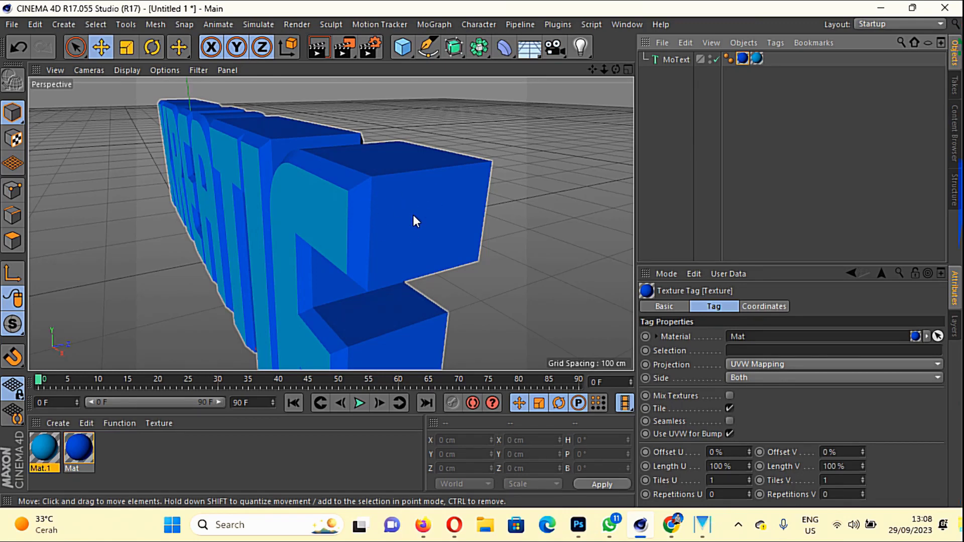
# - Set the render output's film aspect to HDTV (16:9) in the render settings
pyautogui.moveTo(613, 70)
pyautogui.mouseDown()
pyautogui.moveTo(593, 70)
pyautogui.moveTo(615, 69)
pyautogui.mouseUp()
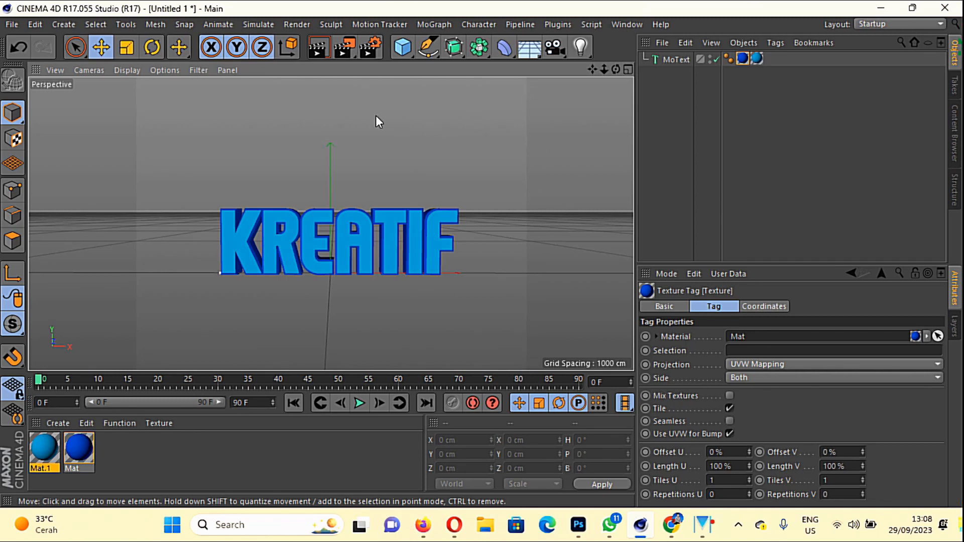
pyautogui.click(372, 51)
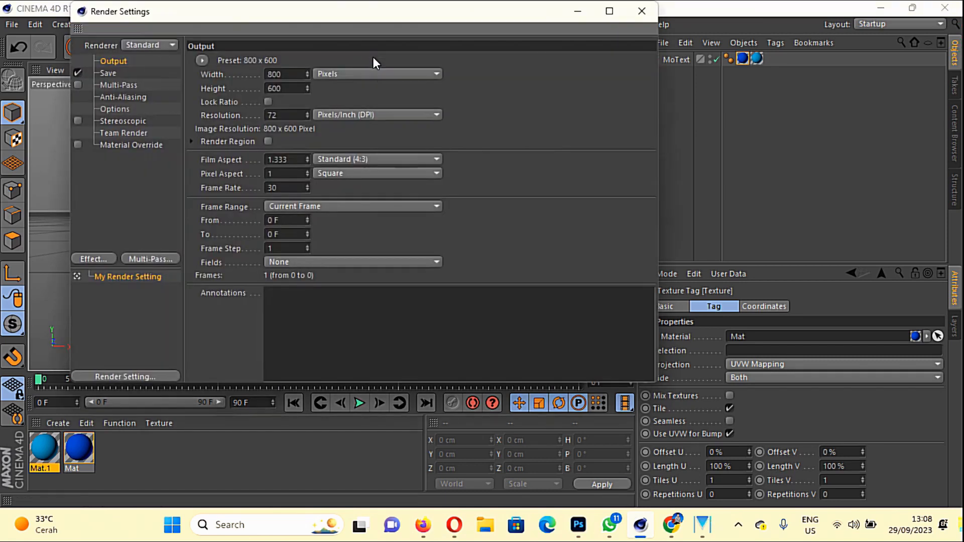
pyautogui.click(395, 159)
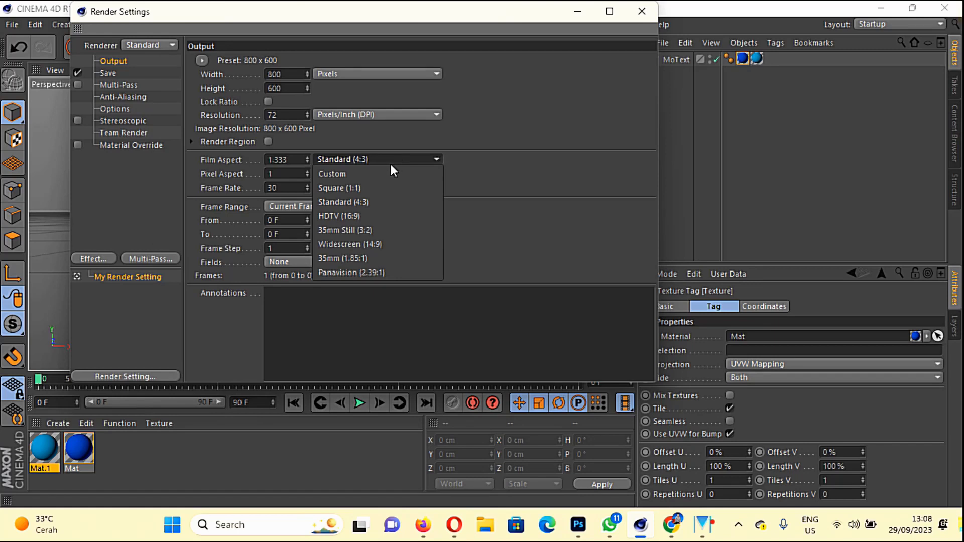
pyautogui.click(377, 219)
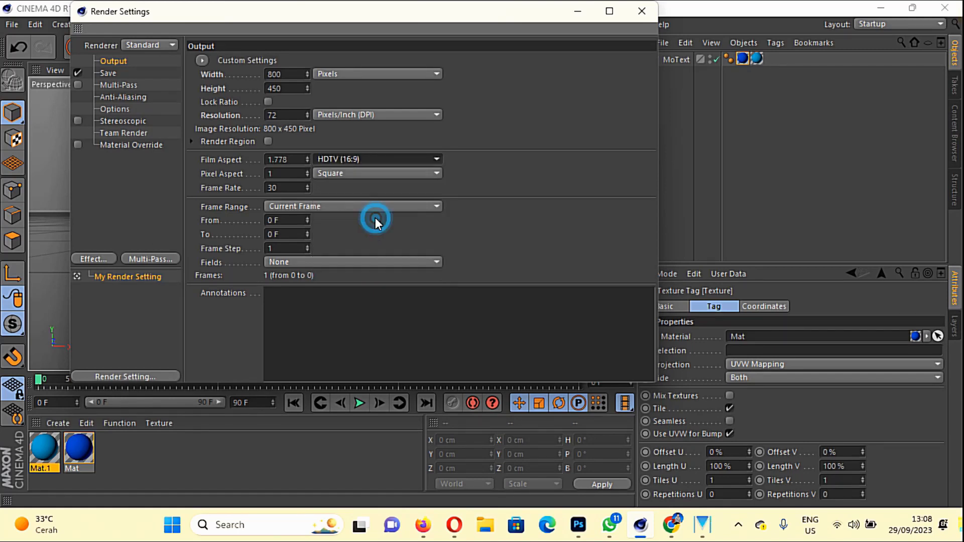
pyautogui.click(641, 11)
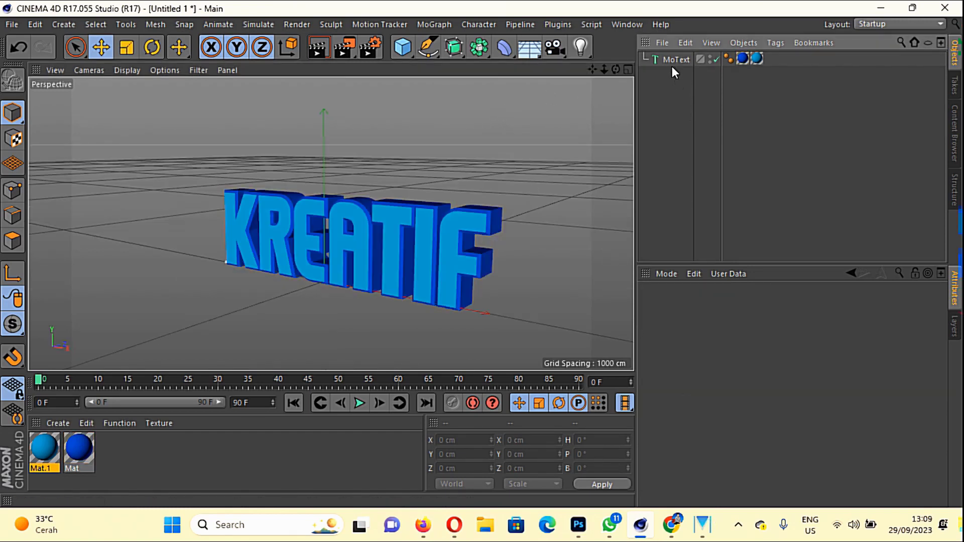
# - Rename the MoText object as KREATIF
pyautogui.click(671, 62)
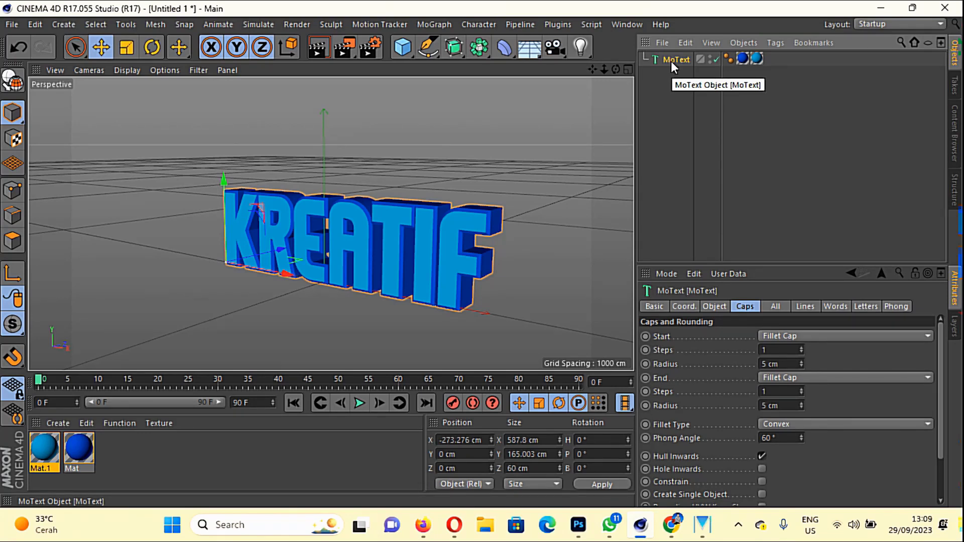
pyautogui.doubleClick(671, 61)
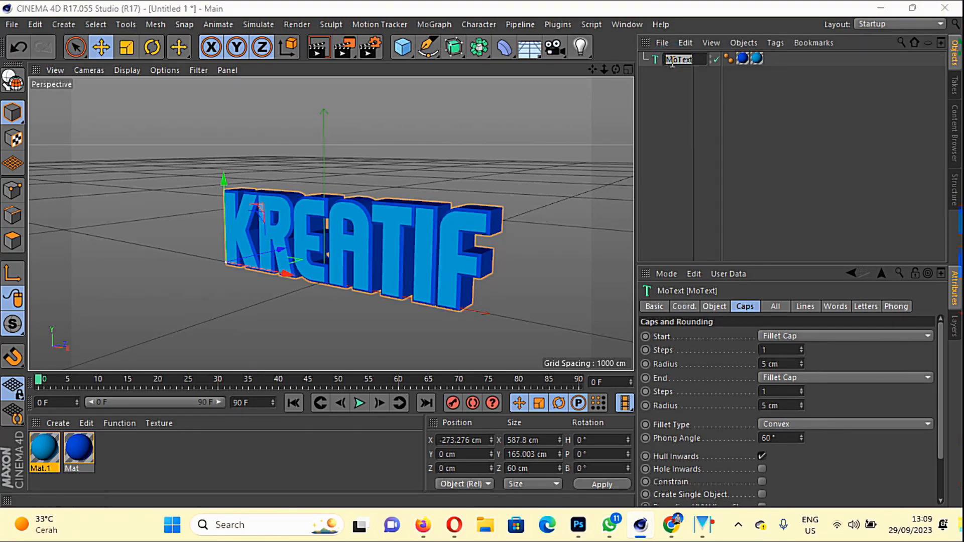
pyautogui.write('KREATIF')
pyautogui.click(677, 141)
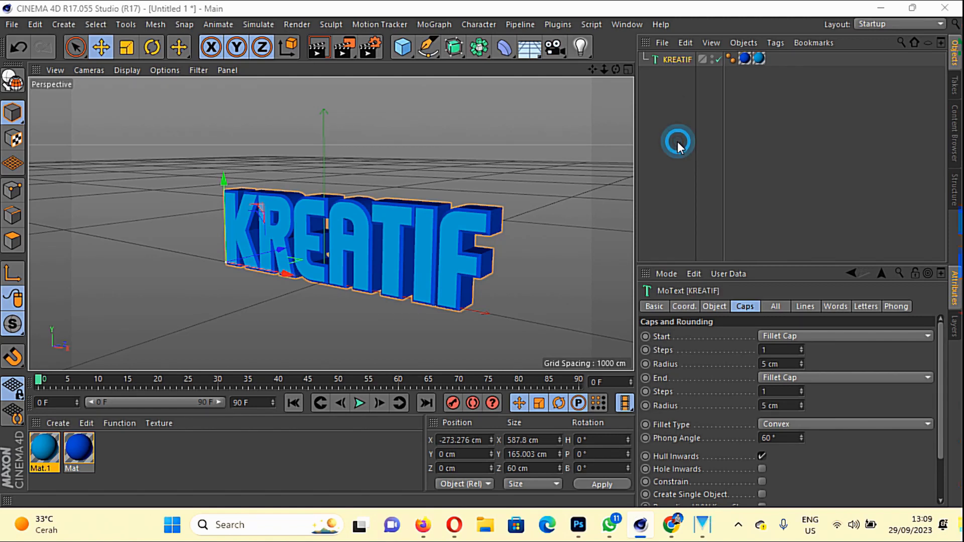
# - Add a Plain effector to the KREATIF text and set its falloff shape to Box
pyautogui.click(673, 60)
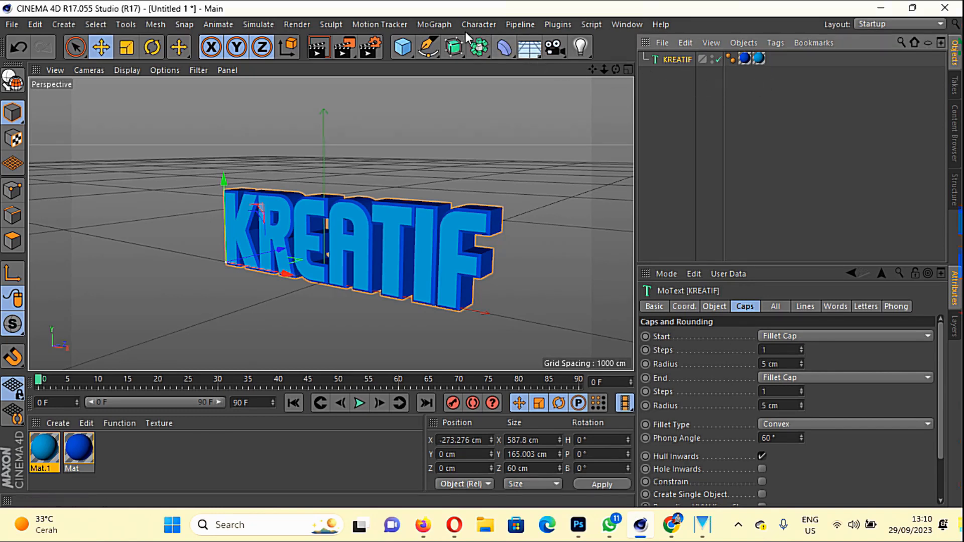
pyautogui.click(435, 24)
pyautogui.moveTo(450, 44)
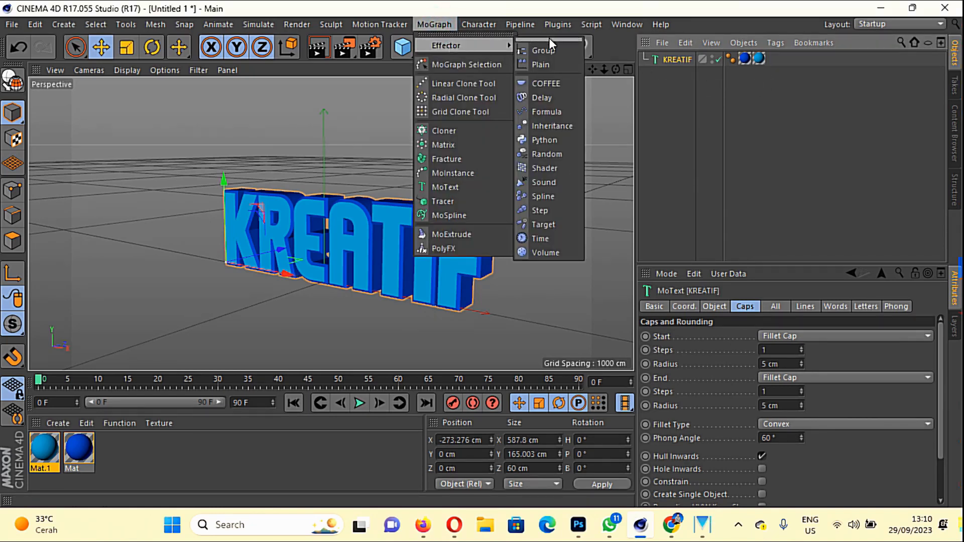
pyautogui.click(548, 63)
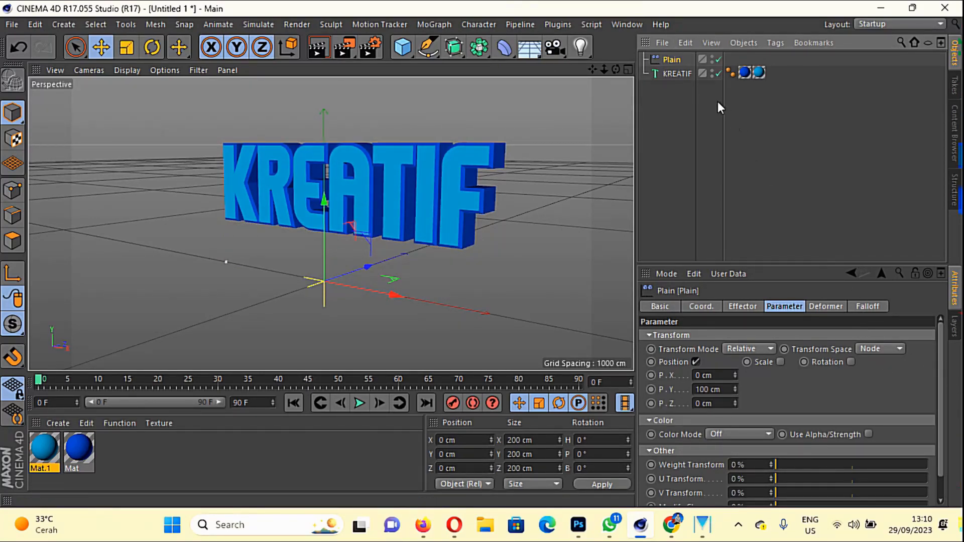
pyautogui.click(867, 307)
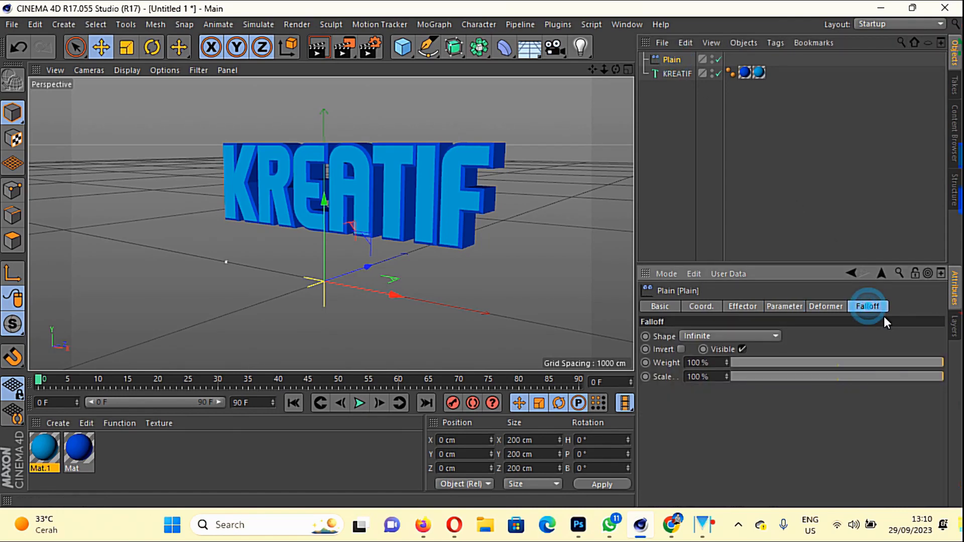
pyautogui.click(774, 334)
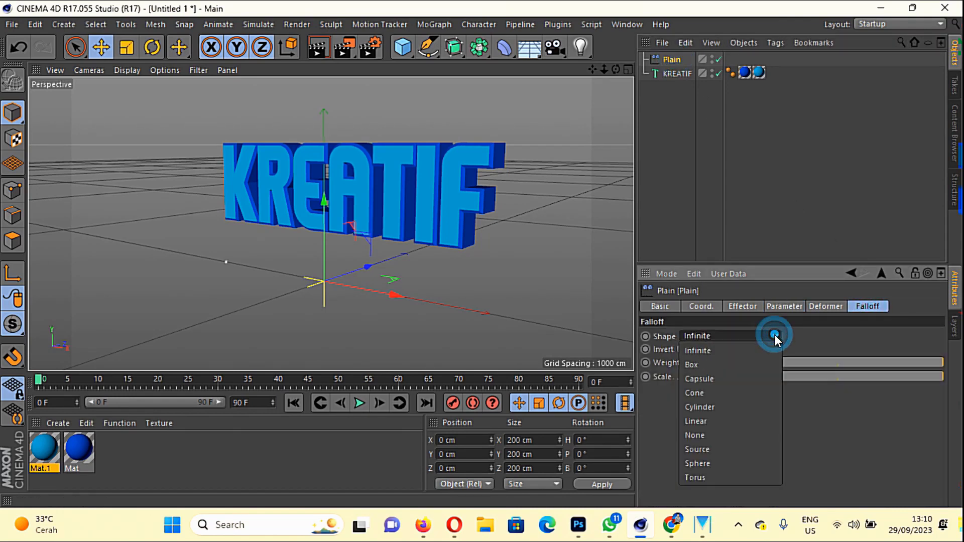
pyautogui.click(749, 365)
# - Widen the Plain effector's box falloff along X to a size of about 399 cm so it spans the whole text
pyautogui.moveTo(390, 296); pyautogui.dragTo(382, 329)
pyautogui.moveTo(615, 70); pyautogui.dragTo(588, 100)
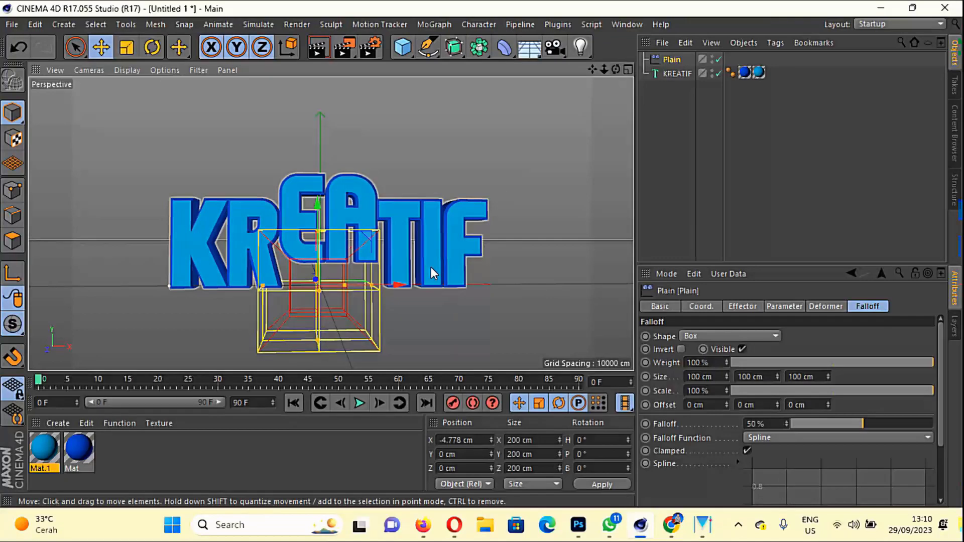
pyautogui.moveTo(371, 286); pyautogui.dragTo(531, 291)
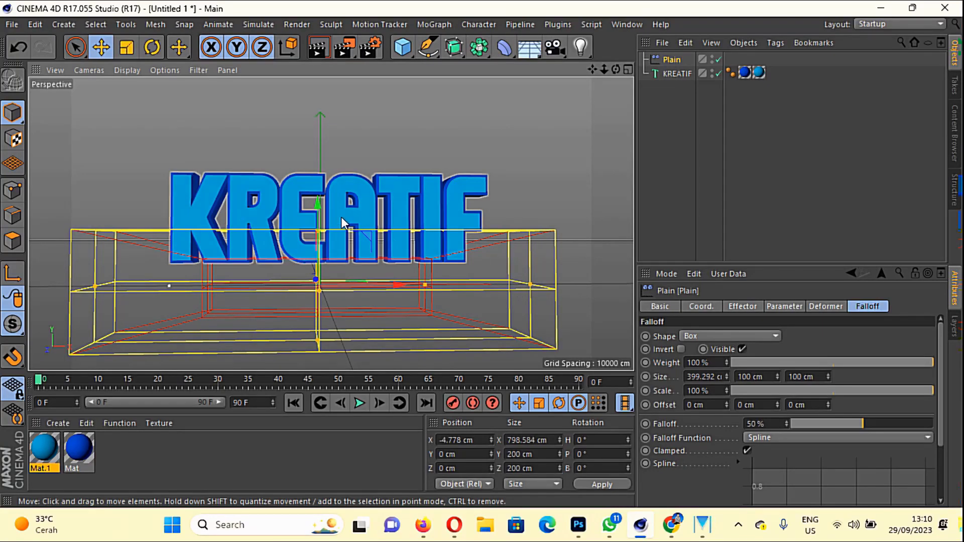
# - Move the Plain effector up to about Y 151 cm and along X to about 23 cm
pyautogui.moveTo(317, 205); pyautogui.dragTo(347, 123)
pyautogui.moveTo(592, 68); pyautogui.dragTo(597, 129)
pyautogui.moveTo(616, 71); pyautogui.dragTo(565, 104)
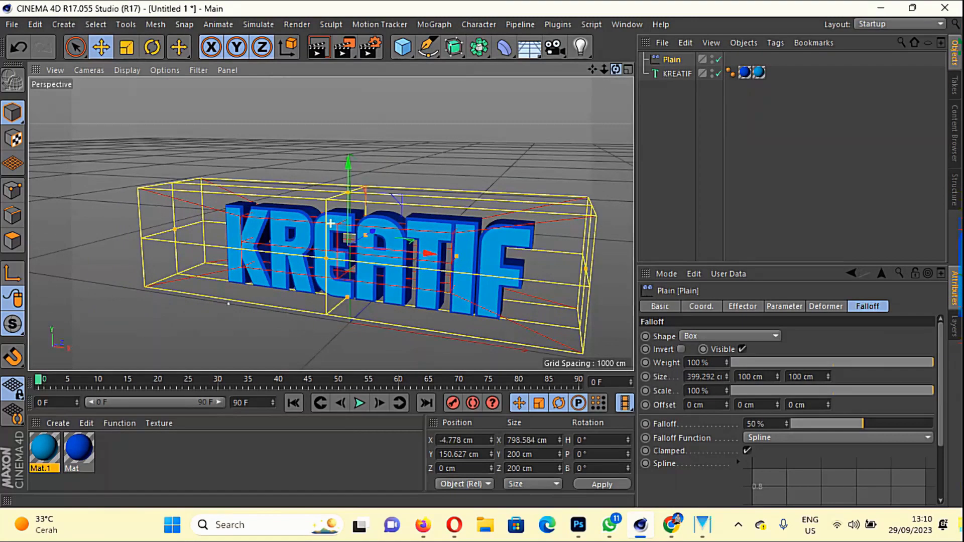
pyautogui.moveTo(427, 252); pyautogui.dragTo(444, 274)
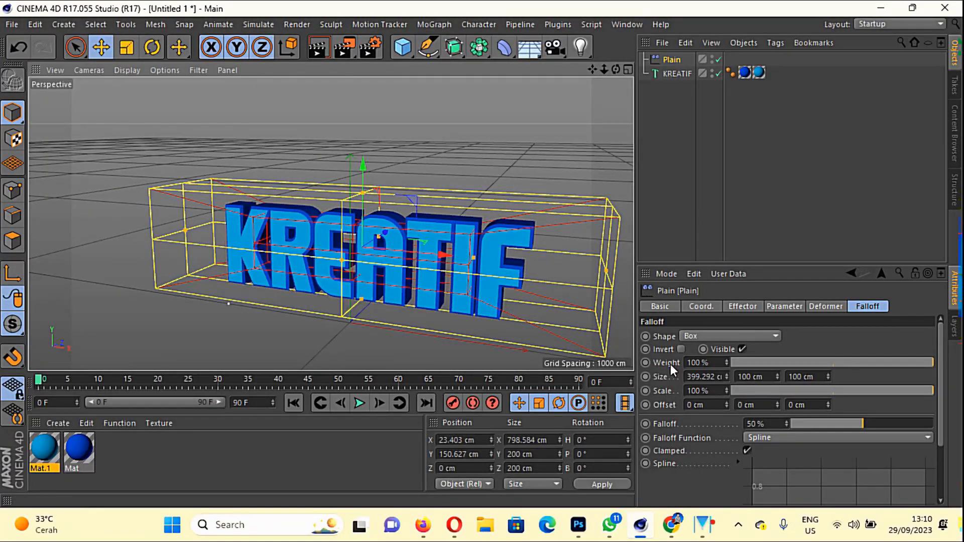
# - Turn off the Plain effector's Position transform and lower the effector to about Y 138 cm
pyautogui.click(791, 307)
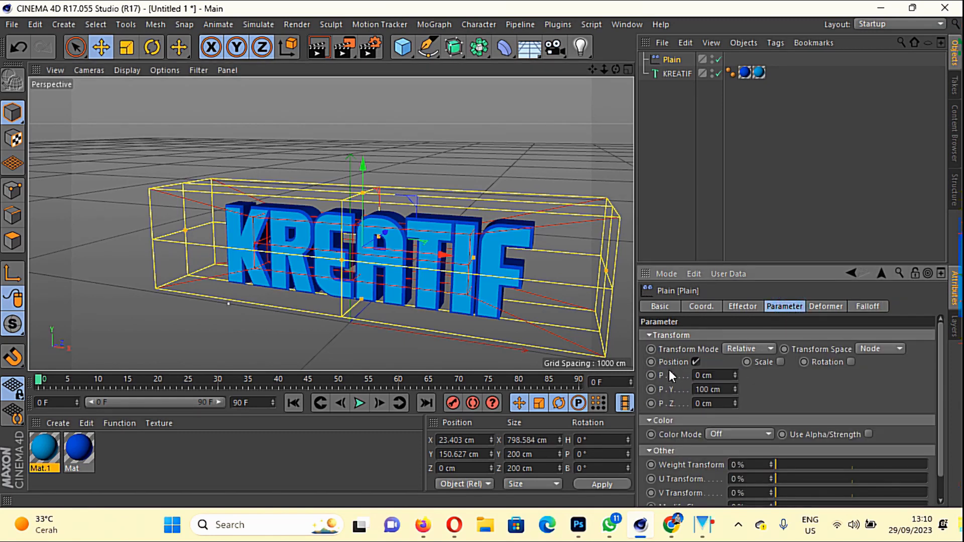
pyautogui.click(697, 361)
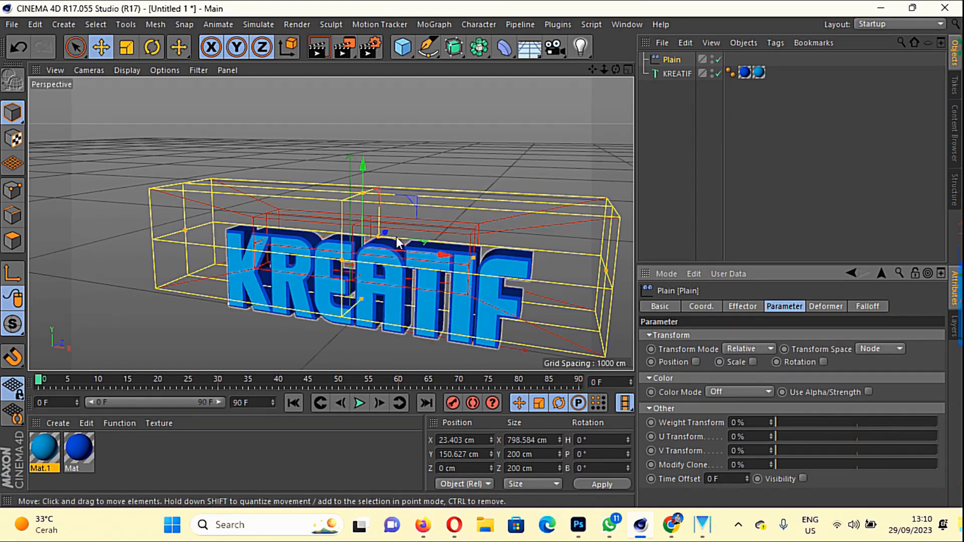
pyautogui.moveTo(363, 165); pyautogui.dragTo(369, 170)
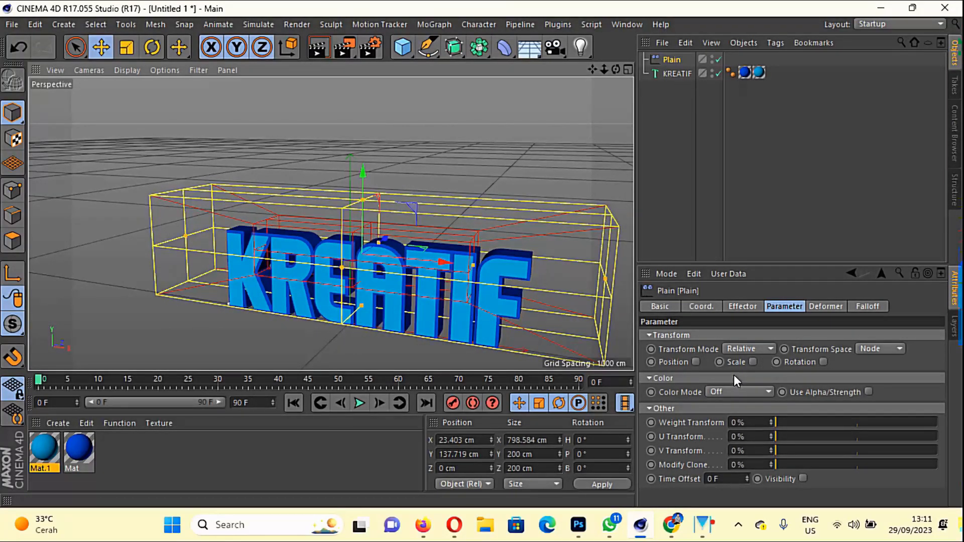
# - Turn on Scale with Uniform Scale for the Plain effector and set the scale to -4
pyautogui.click(752, 361)
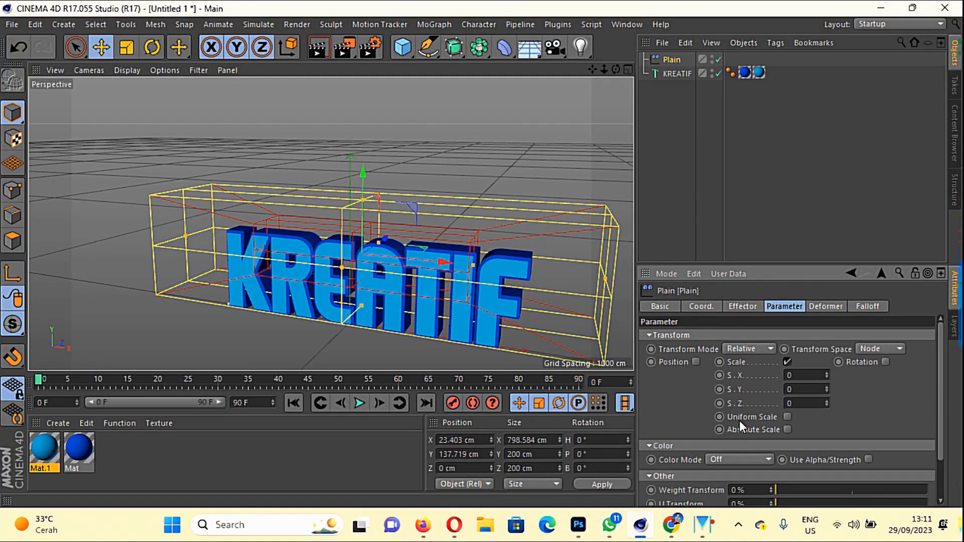
pyautogui.click(787, 416)
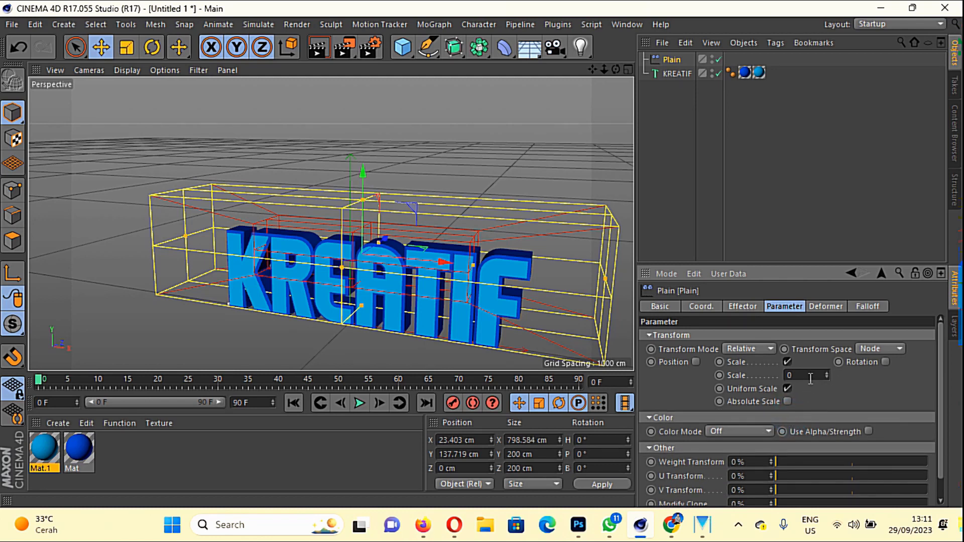
pyautogui.doubleClick(794, 374)
pyautogui.click(860, 390)
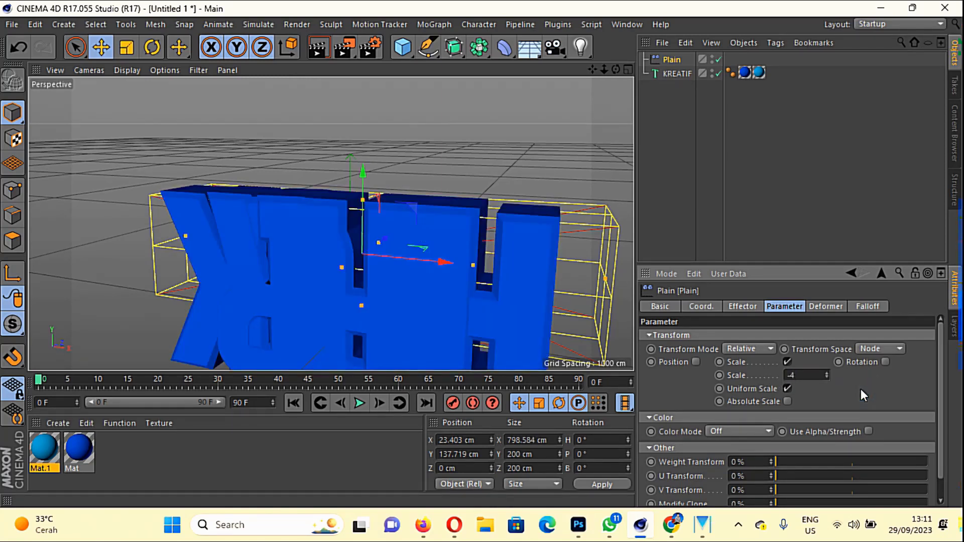
# - Slide the Plain effector along X across the text to test the scaling, ending at about X 21 cm
pyautogui.scroll(-5, 466, 212)
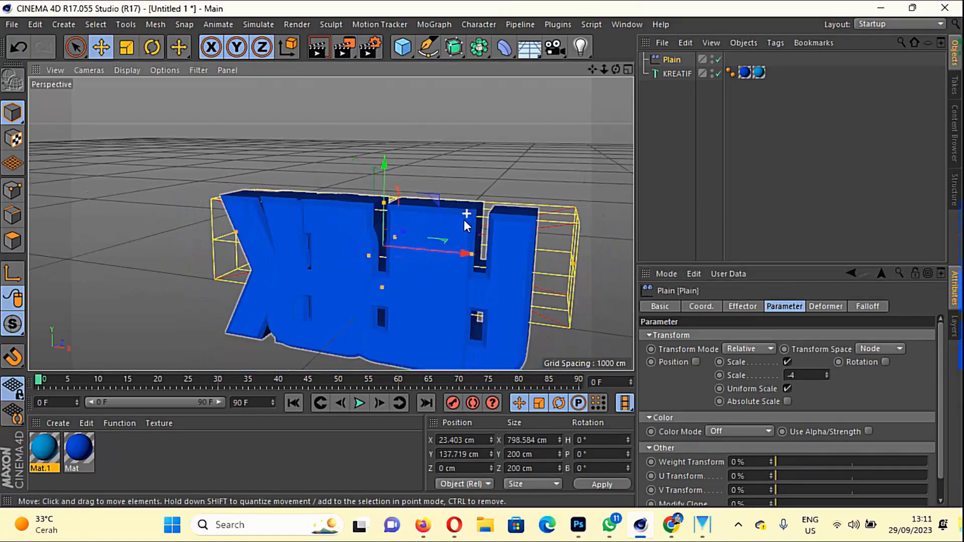
pyautogui.click(468, 248)
pyautogui.moveTo(462, 248); pyautogui.dragTo(468, 362)
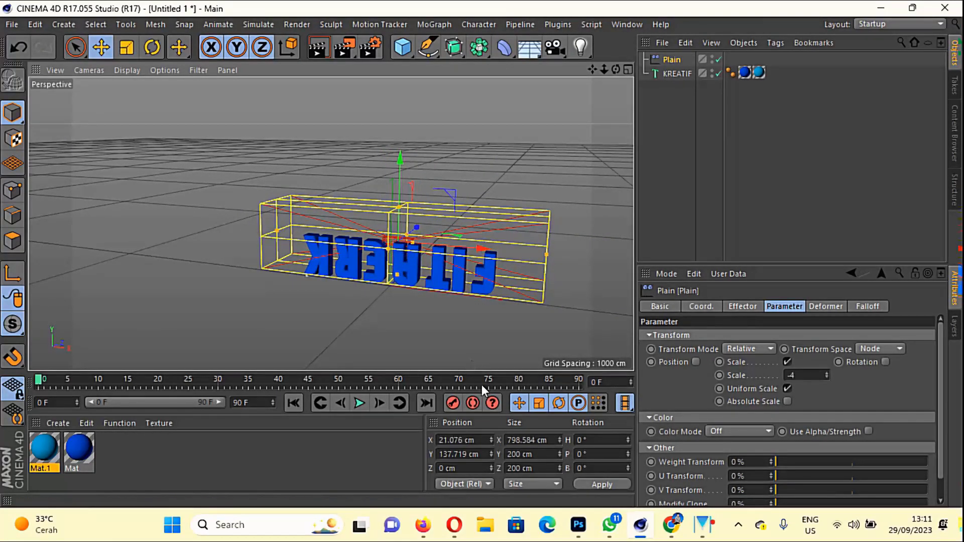
# - Turn on Rotation for the Plain effector and set the heading rotation (R.H) to 50°
pyautogui.click(885, 362)
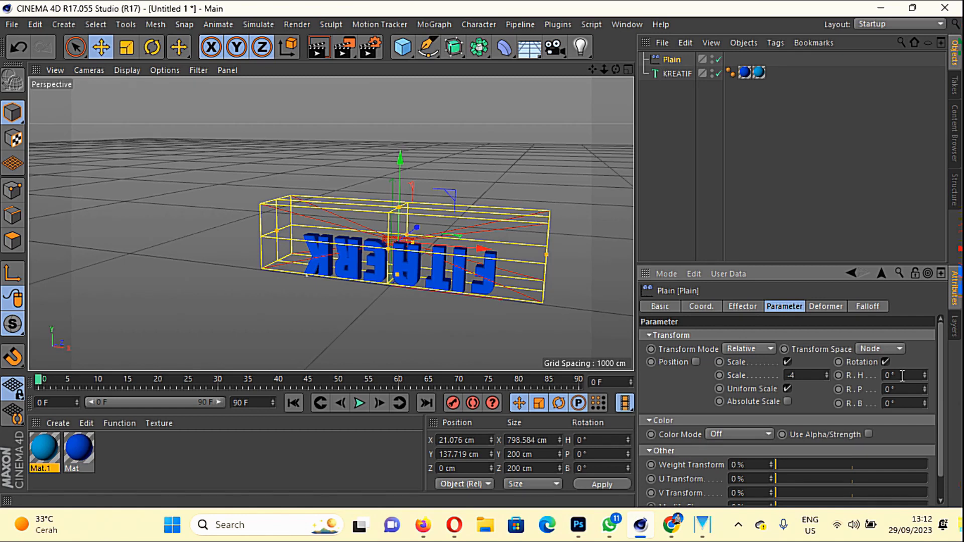
pyautogui.click(902, 376)
pyautogui.write('50')
pyautogui.press('Return')
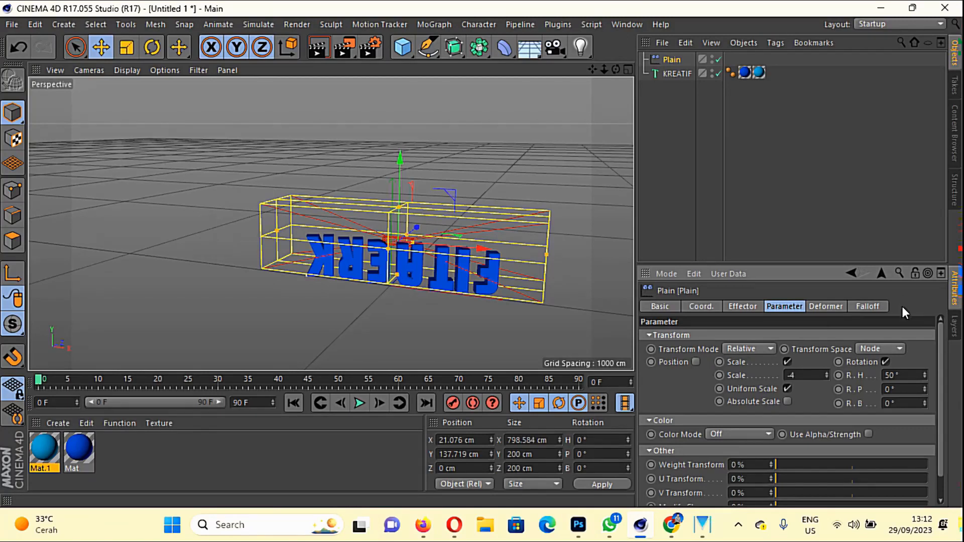
# - Set both the heading (R.H) and pitch (R.P) rotation of the Plain effector to 100°
pyautogui.click(906, 375)
pyautogui.write('100')
pyautogui.scroll(5, 444, 269)
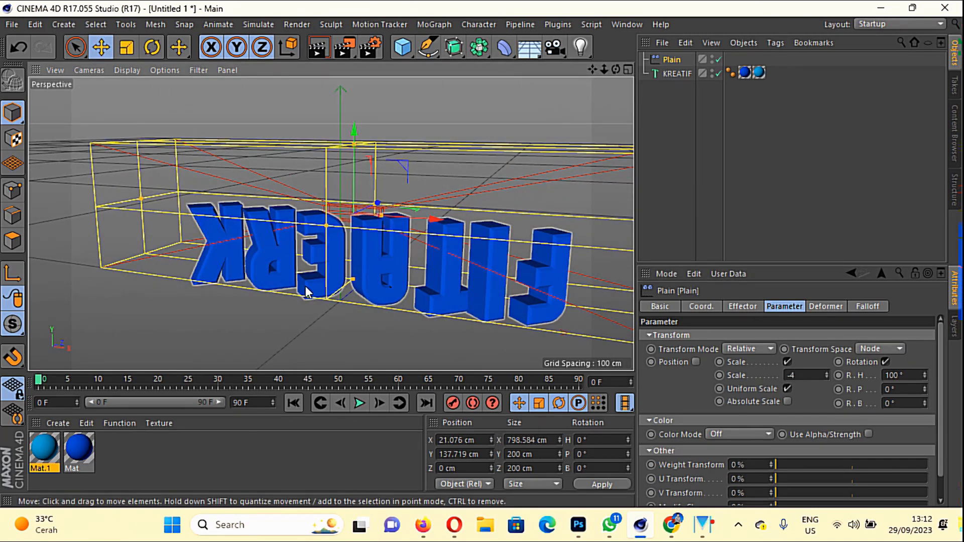
pyautogui.click(908, 390)
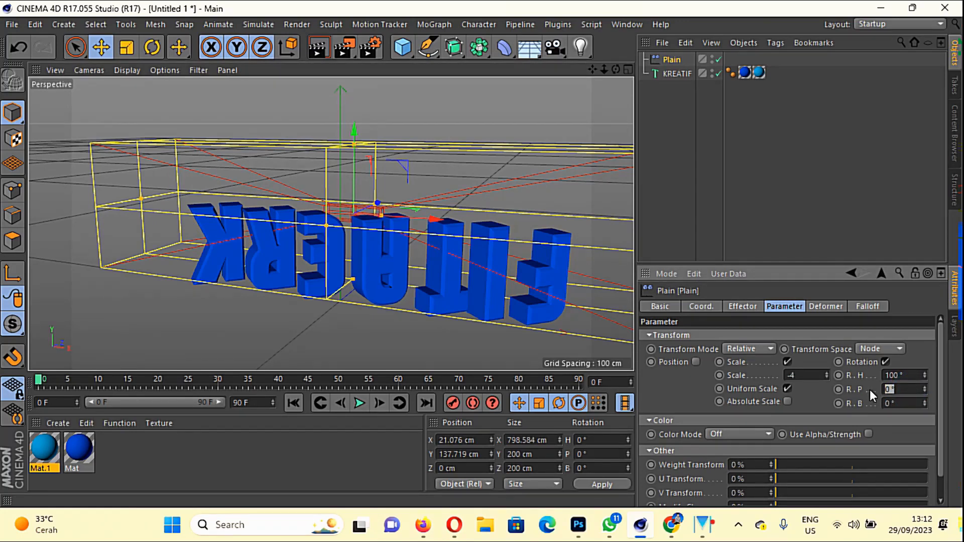
pyautogui.press('Return')
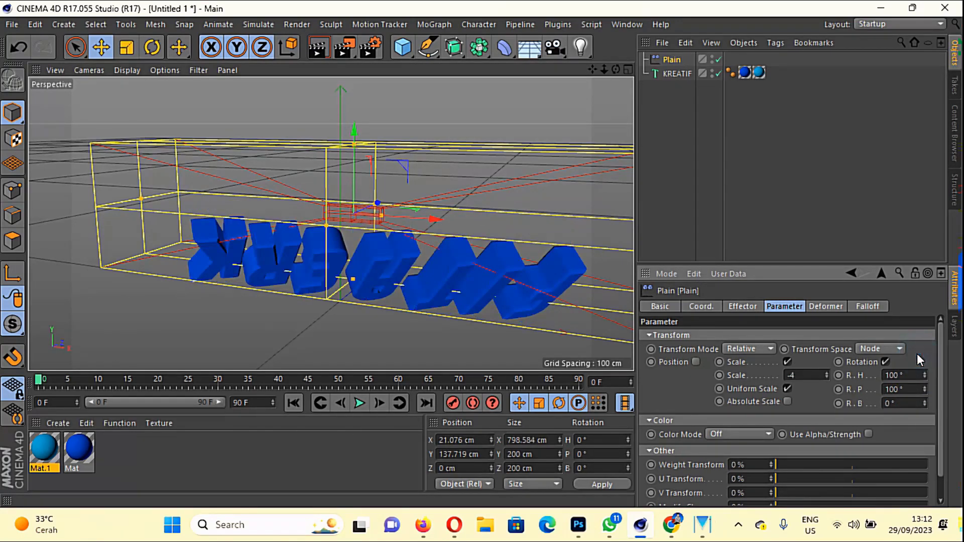
# - Set the Plain effector's bank rotation (R.B) to 100° and its heading rotation (R.H) to 360°
pyautogui.click(910, 403)
pyautogui.press('Return')
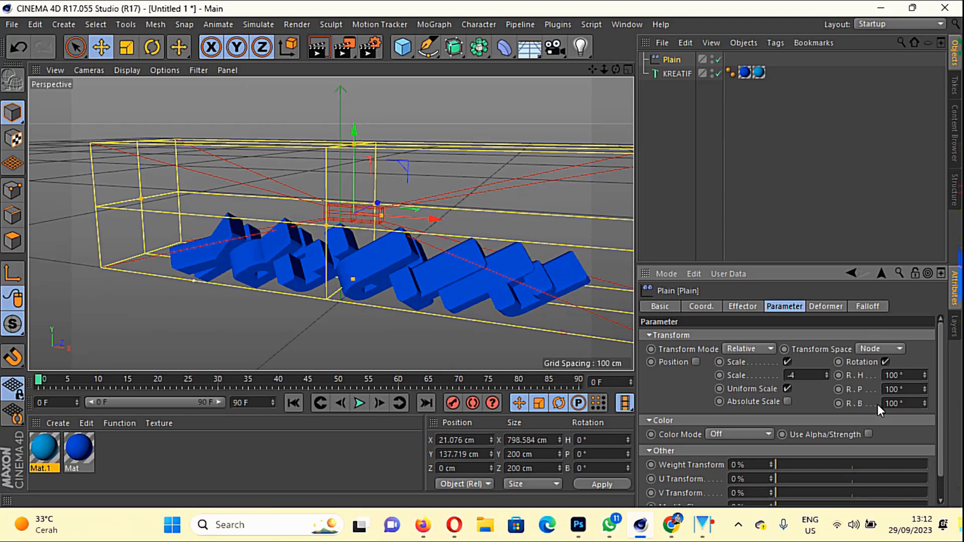
pyautogui.click(903, 374)
pyautogui.write('360')
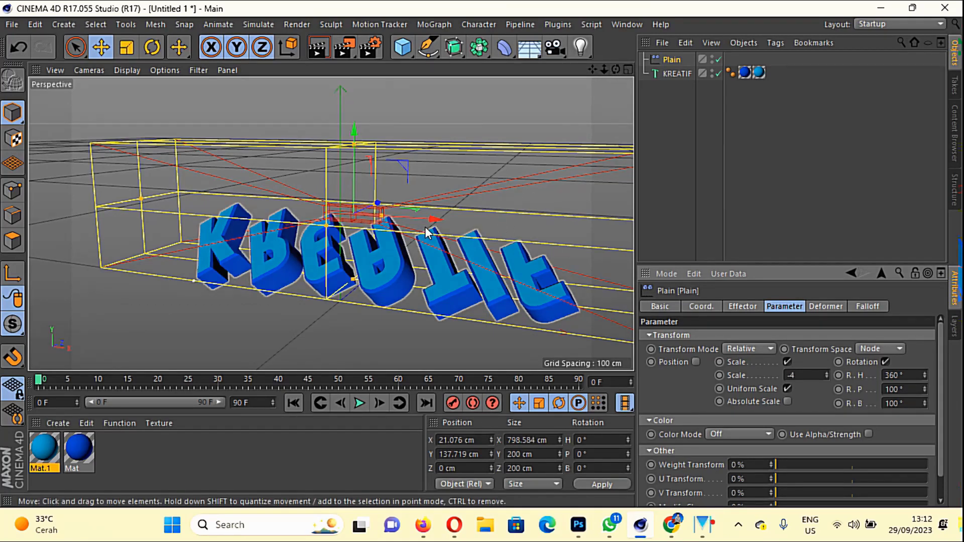
# - Slide the Plain effector back and forth along X across the text to test the rotation, ending at about X 134 cm
pyautogui.moveTo(434, 220); pyautogui.dragTo(633, 264)
pyautogui.moveTo(676, 237); pyautogui.dragTo(333, 211)
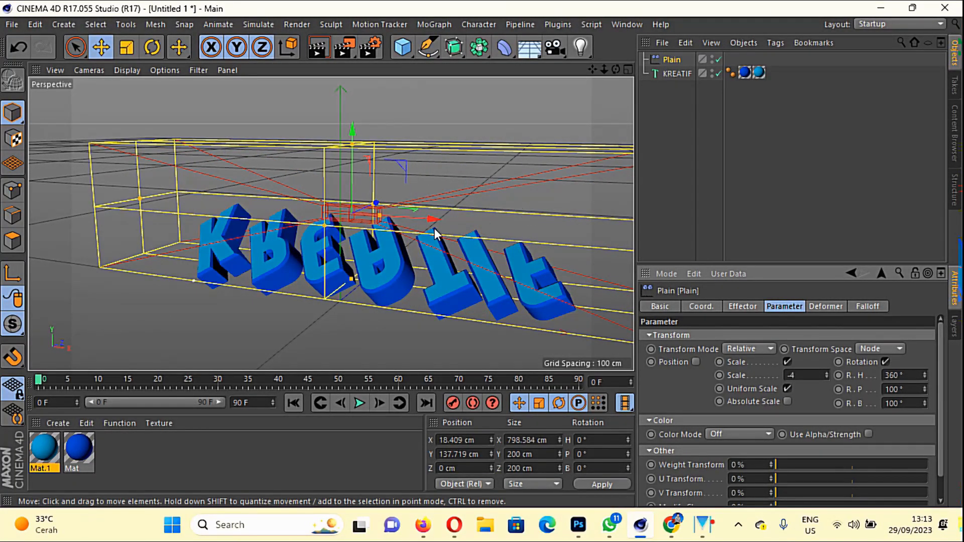
pyautogui.moveTo(433, 225); pyautogui.dragTo(682, 265)
pyautogui.moveTo(499, 240); pyautogui.dragTo(503, 324)
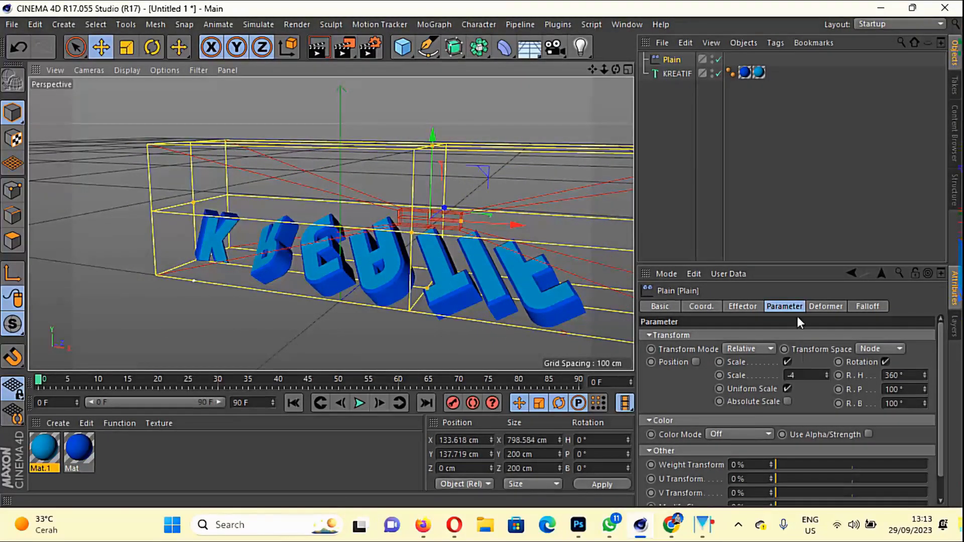
# - Try different strengths for the Plain effector, ending at 71 %, and shift it along X to about 86 cm
pyautogui.click(741, 304)
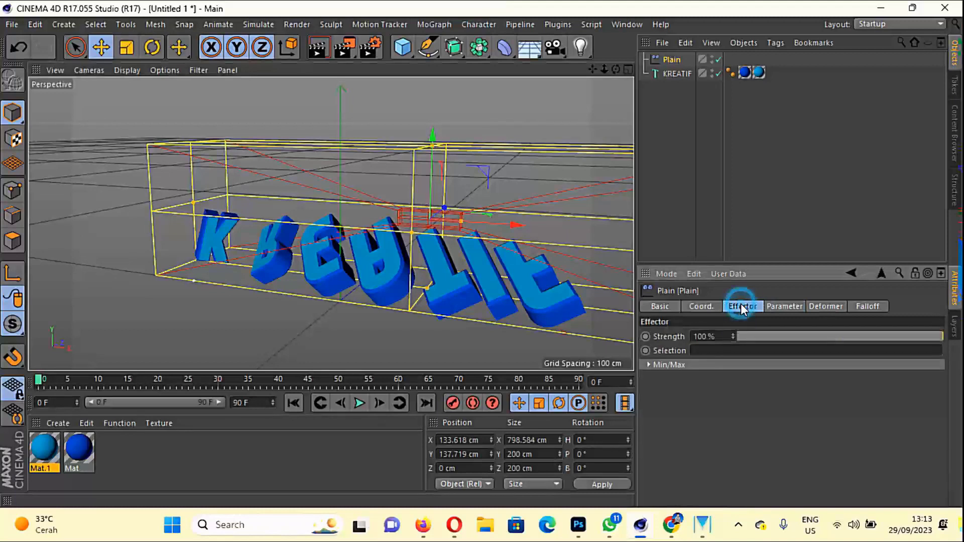
pyautogui.moveTo(936, 337); pyautogui.dragTo(801, 333)
pyautogui.moveTo(825, 335); pyautogui.dragTo(949, 347)
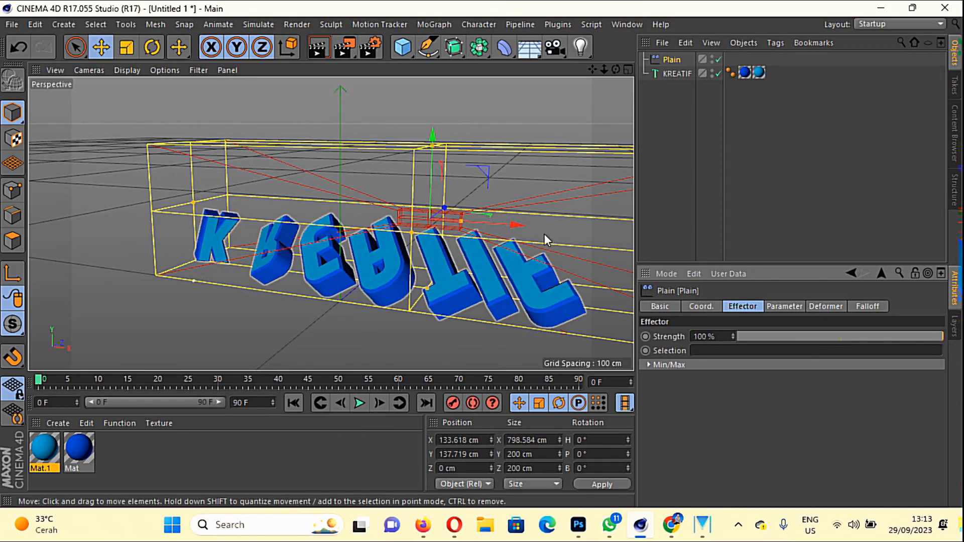
pyautogui.moveTo(516, 224); pyautogui.dragTo(480, 223)
pyautogui.moveTo(884, 338)
pyautogui.mouseDown()
pyautogui.moveTo(892, 337)
pyautogui.moveTo(695, 322)
pyautogui.moveTo(884, 345)
pyautogui.mouseUp()
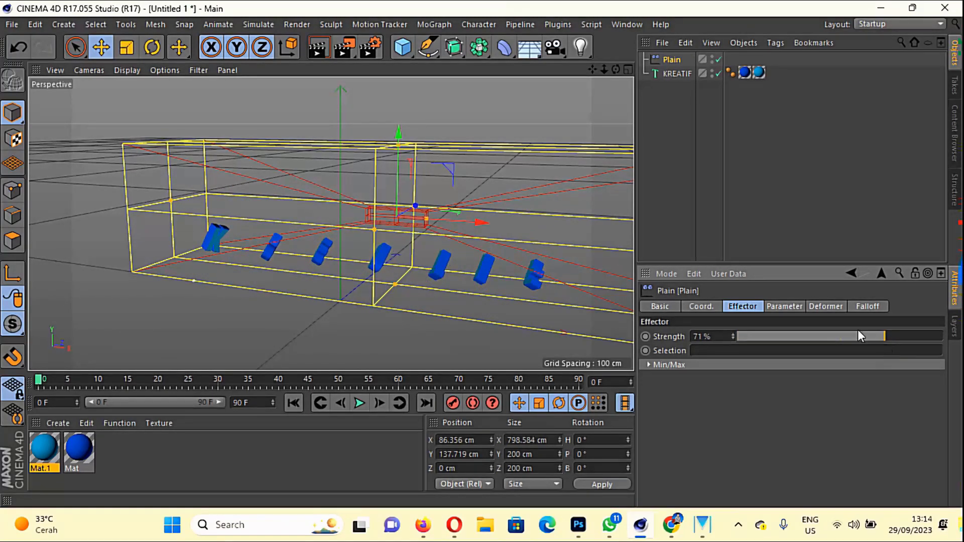
# - Lower the Plain effector's strength to 57 % and move it along X to about 16 cm
pyautogui.click(785, 306)
pyautogui.click(736, 306)
pyautogui.moveTo(474, 225); pyautogui.dragTo(435, 242)
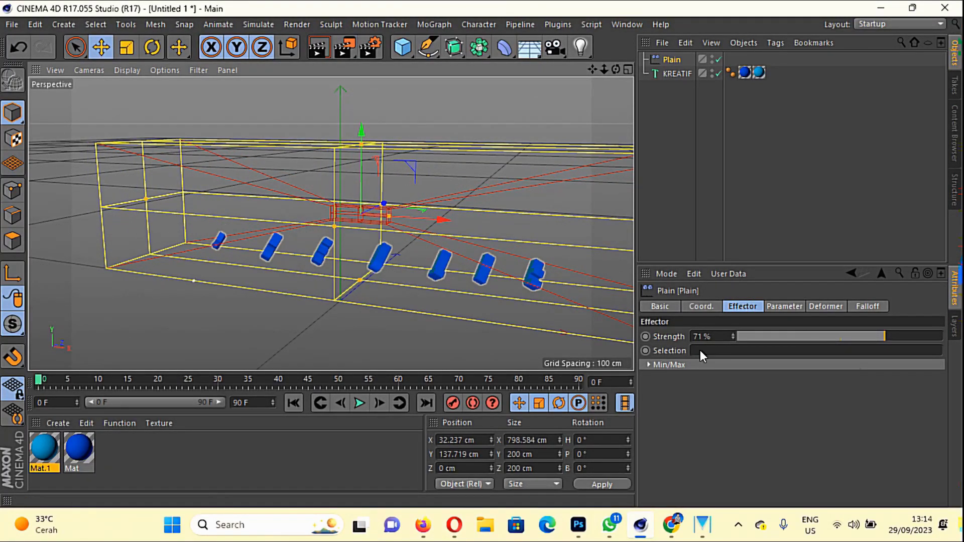
pyautogui.moveTo(873, 331); pyautogui.dragTo(860, 334)
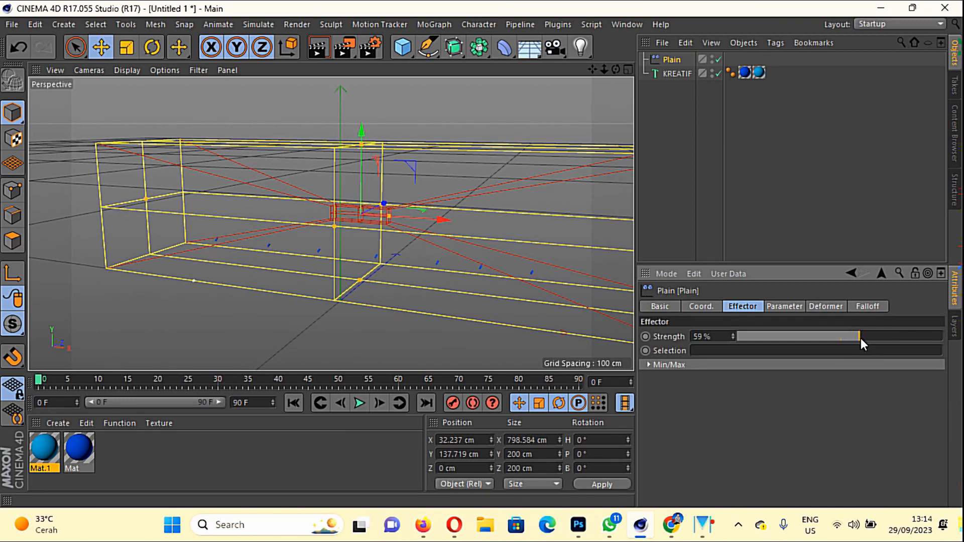
pyautogui.moveTo(441, 219)
pyautogui.mouseDown()
pyautogui.moveTo(415, 214)
pyautogui.moveTo(425, 222)
pyautogui.mouseUp()
pyautogui.moveTo(859, 337); pyautogui.dragTo(855, 341)
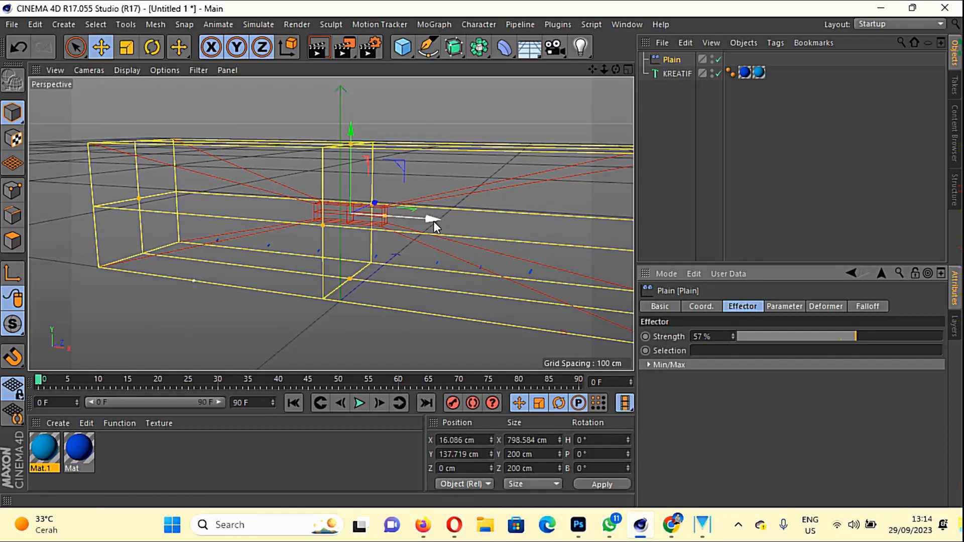
# - Slide the Plain effector over the text, settle it at about X 25 cm, and record a keyframe at frame 0
pyautogui.moveTo(429, 218); pyautogui.dragTo(675, 301)
pyautogui.moveTo(601, 219); pyautogui.dragTo(376, 203)
pyautogui.moveTo(434, 218); pyautogui.dragTo(439, 220)
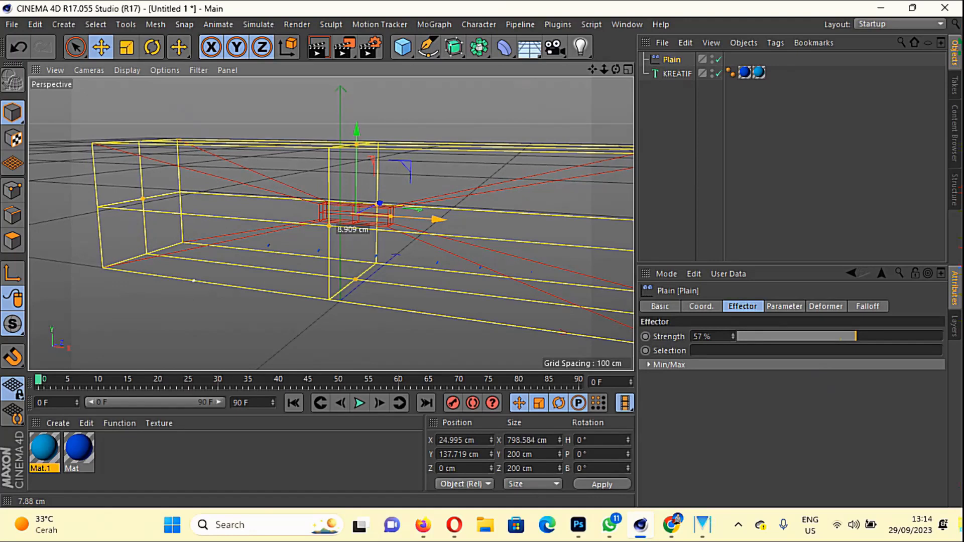
pyautogui.moveTo(604, 70); pyautogui.dragTo(559, 61)
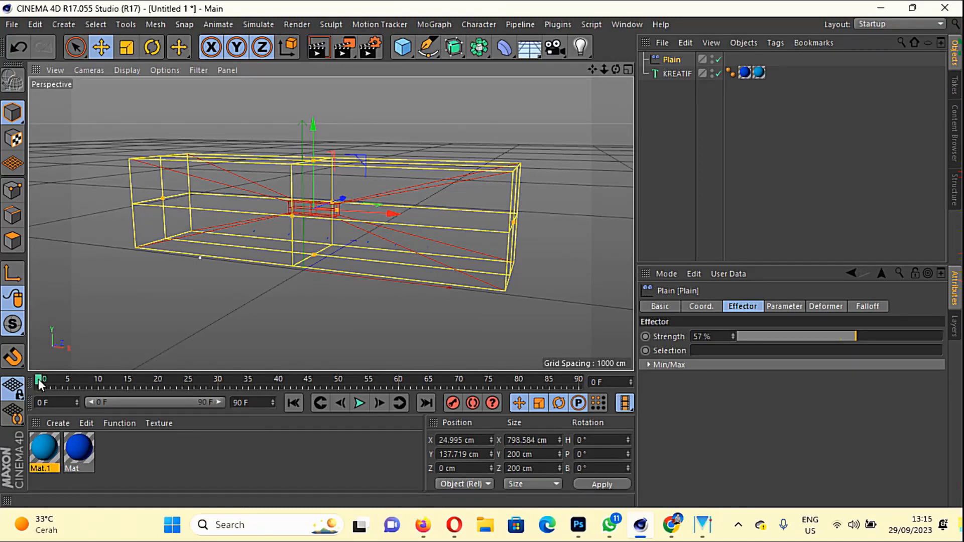
pyautogui.moveTo(39, 378); pyautogui.dragTo(67, 381)
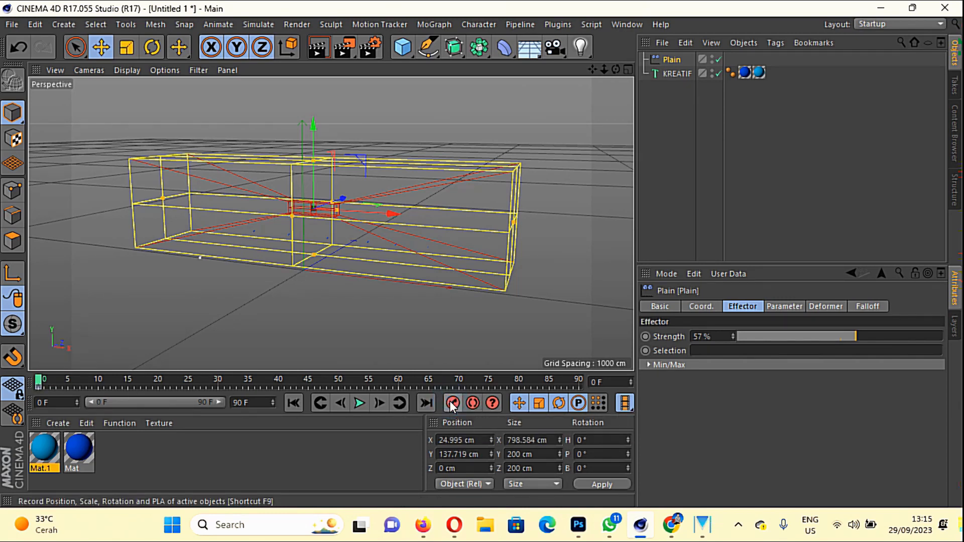
# - At frame 90, record a keyframe with the Plain effector moved past the text to about X 736 cm, and play the animation
pyautogui.click(40, 384)
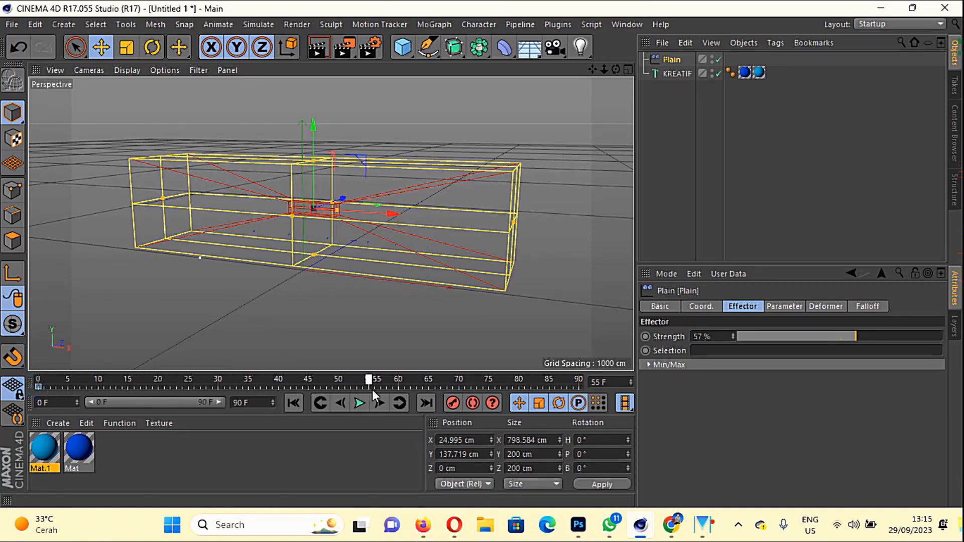
pyautogui.moveTo(478, 391); pyautogui.dragTo(581, 400)
pyautogui.click(233, 403)
pyautogui.click(259, 431)
pyautogui.click(379, 215)
pyautogui.moveTo(380, 217); pyautogui.dragTo(751, 272)
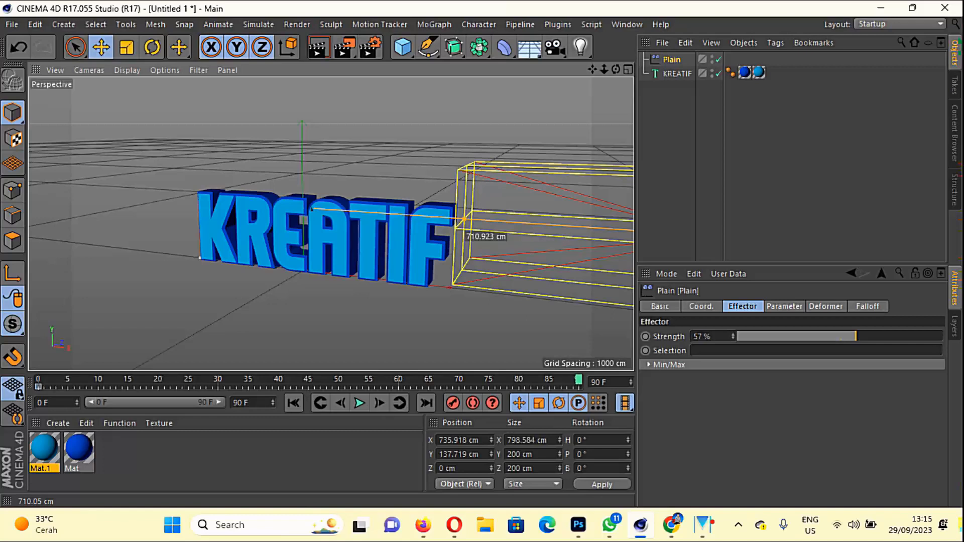
pyautogui.click(453, 403)
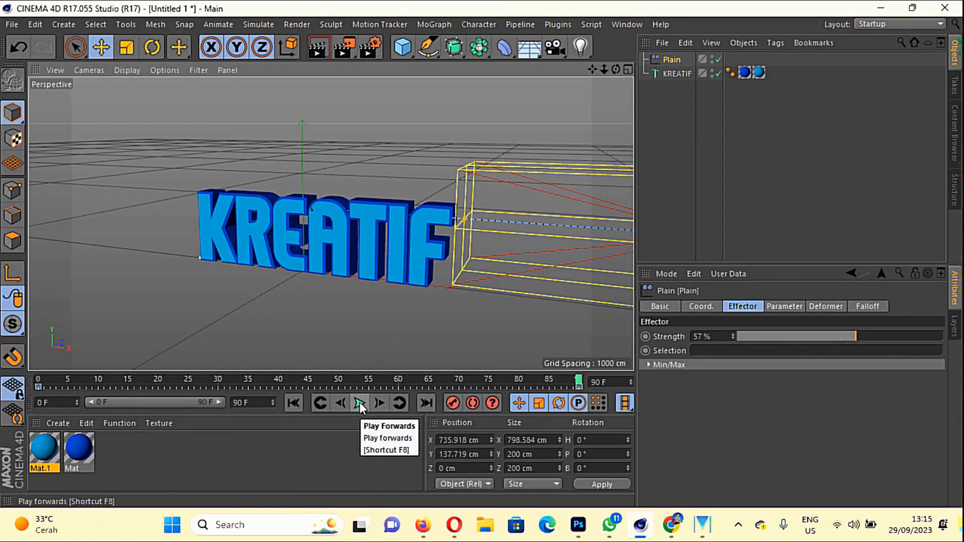
pyautogui.click(359, 402)
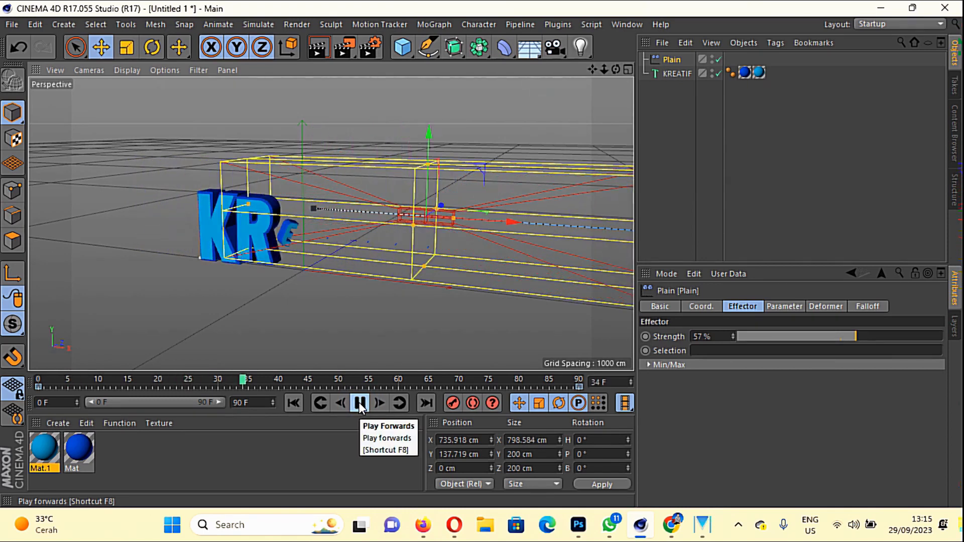
pyautogui.click(359, 402)
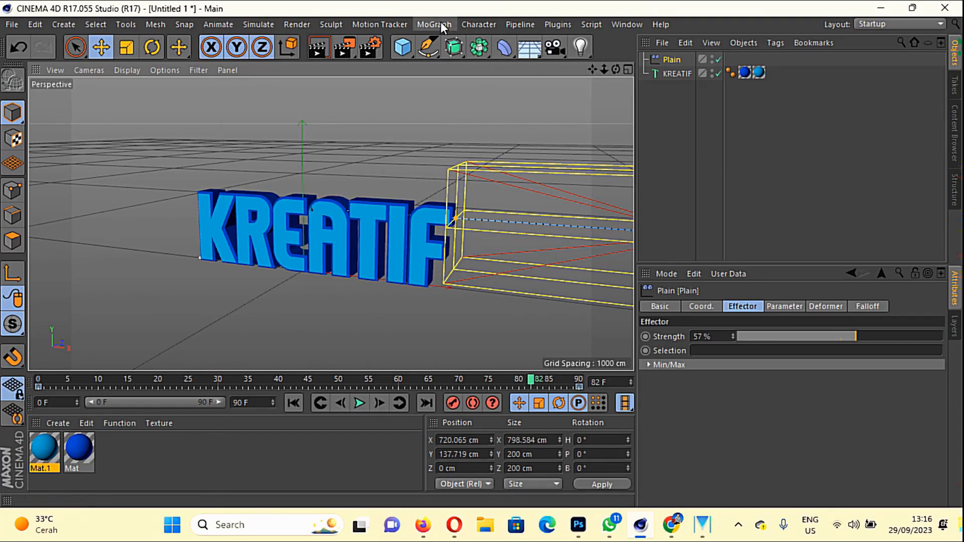
# - Add a Delay effector to the KREATIF MoText and set its strength to 32 %
pyautogui.click(682, 72)
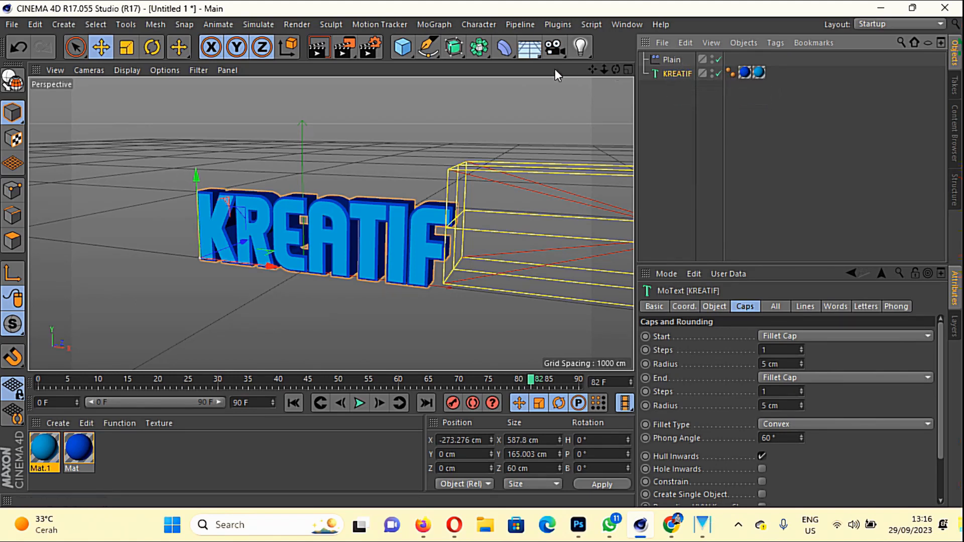
pyautogui.click(436, 25)
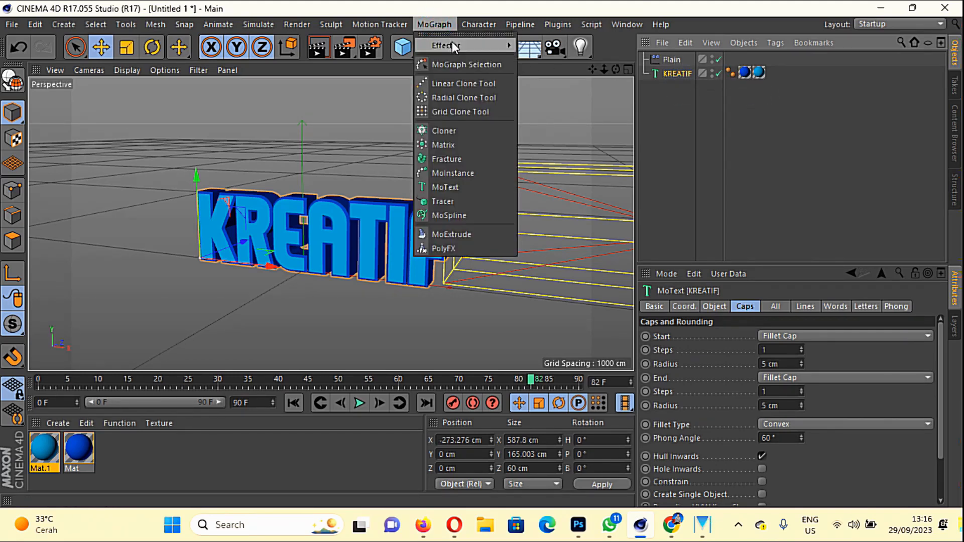
pyautogui.moveTo(454, 44)
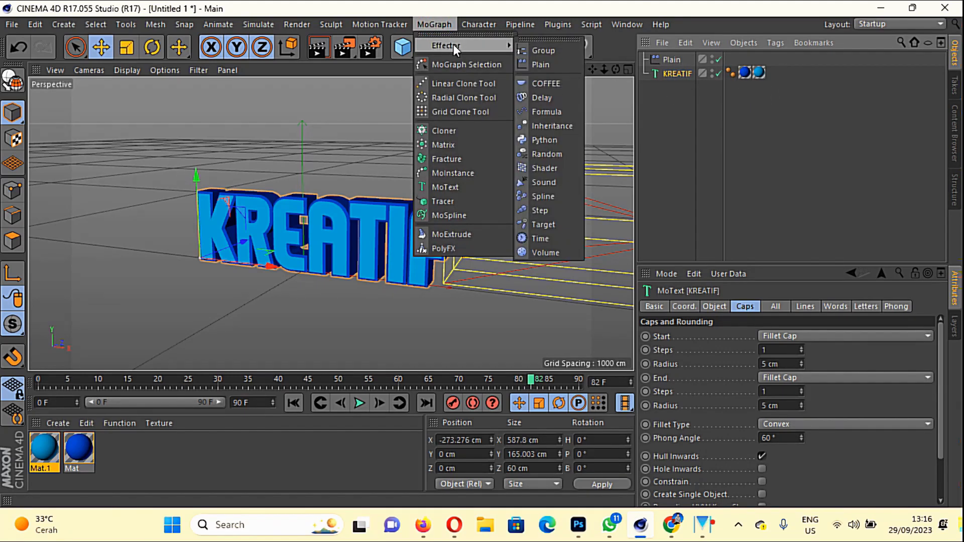
pyautogui.click(547, 98)
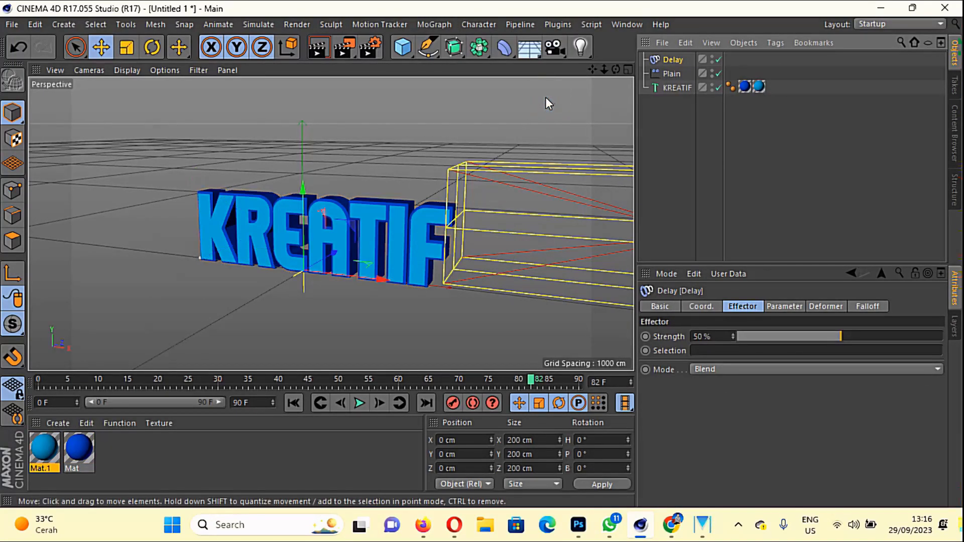
pyautogui.click(867, 306)
pyautogui.click(742, 307)
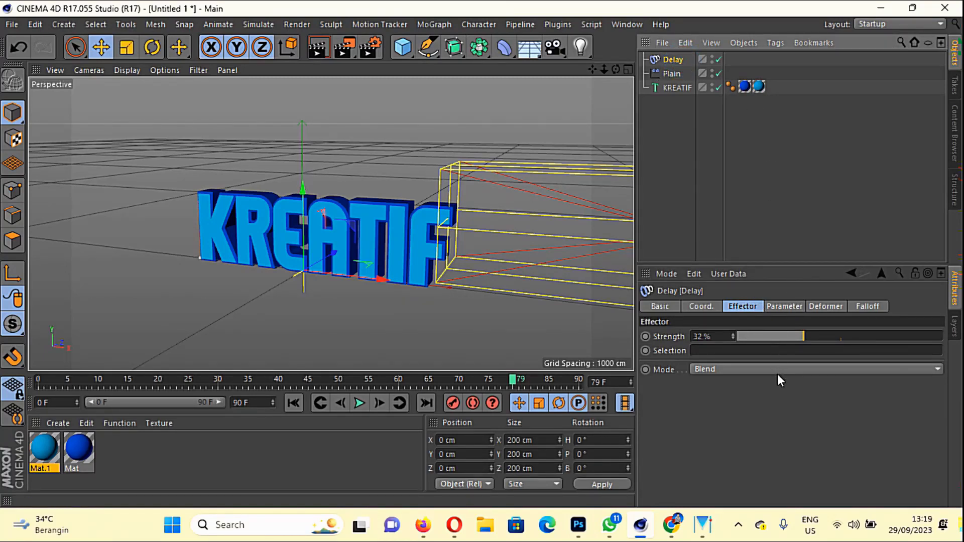
# - Switch the Delay effector to Spring mode and raise its strength to 90 % while the animation plays from the start
pyautogui.click(937, 370)
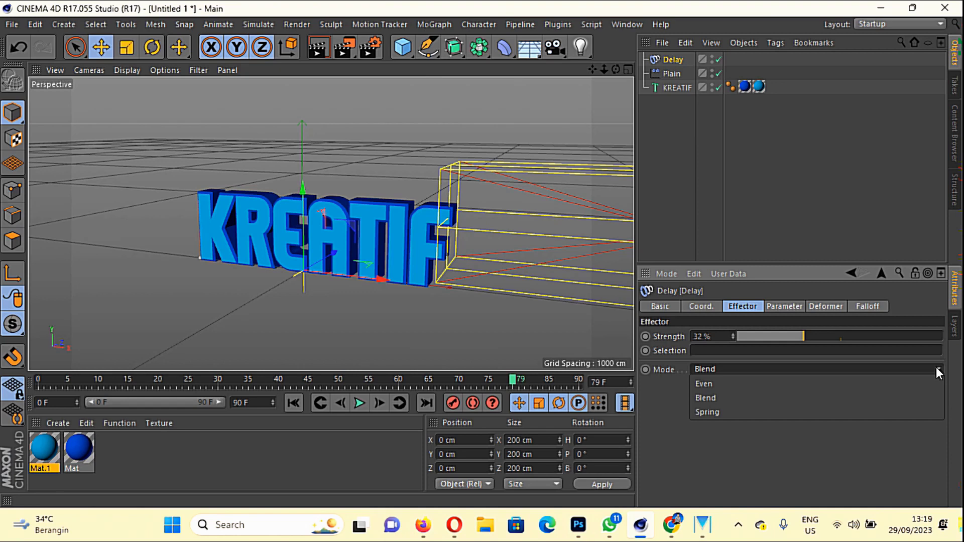
pyautogui.click(891, 413)
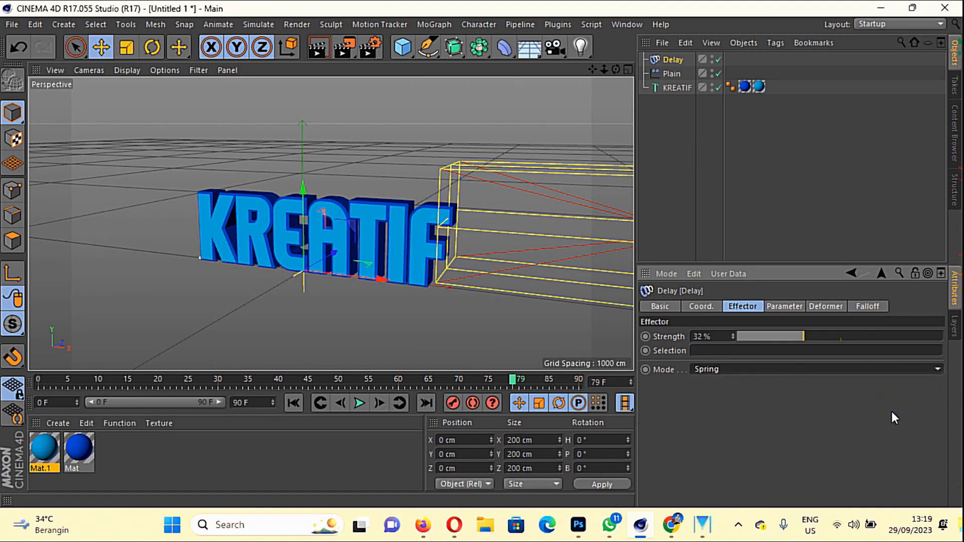
pyautogui.click(293, 403)
pyautogui.click(359, 403)
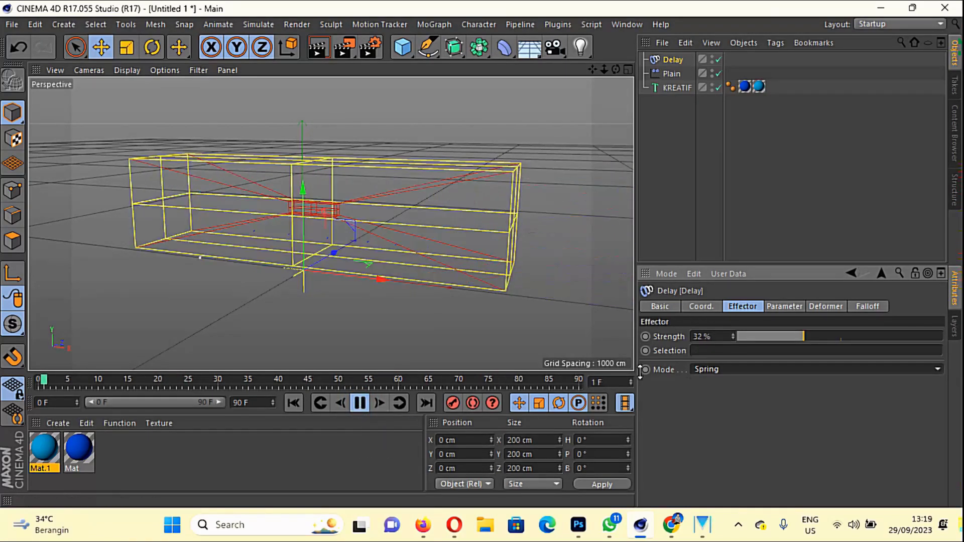
pyautogui.click(881, 335)
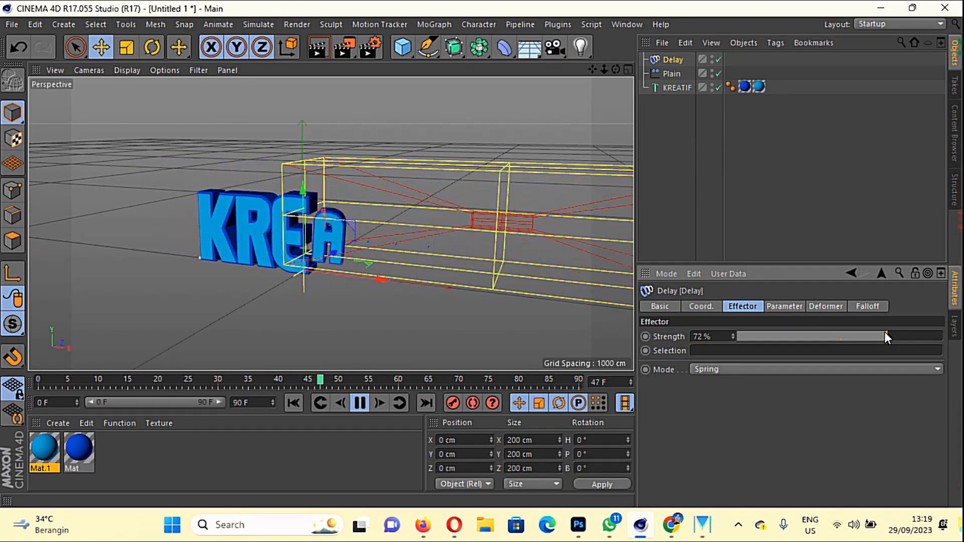
pyautogui.moveTo(905, 335); pyautogui.dragTo(925, 336)
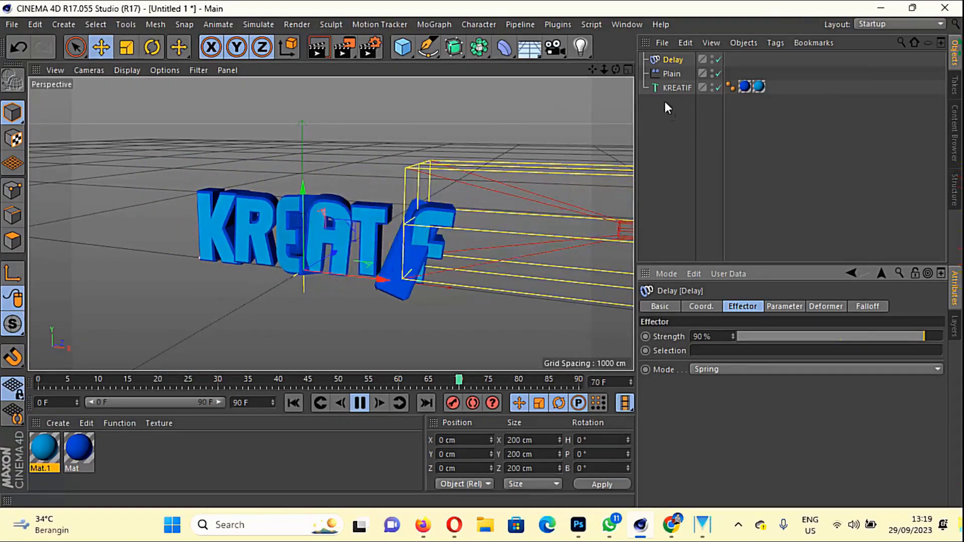
# - Set the Plain effector's rotation to 180° heading (R.H), 50° pitch (R.P) and 50° bank (R.B)
pyautogui.click(672, 74)
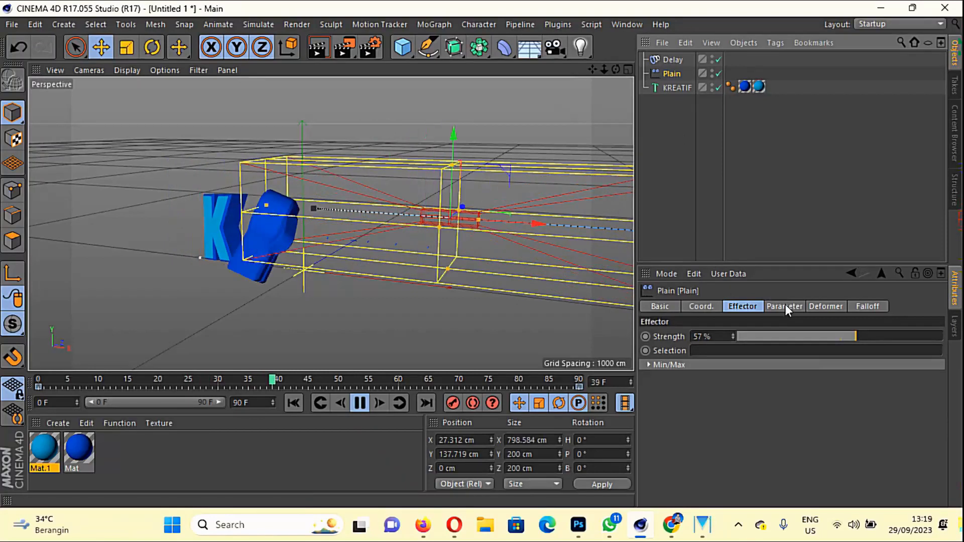
pyautogui.click(784, 306)
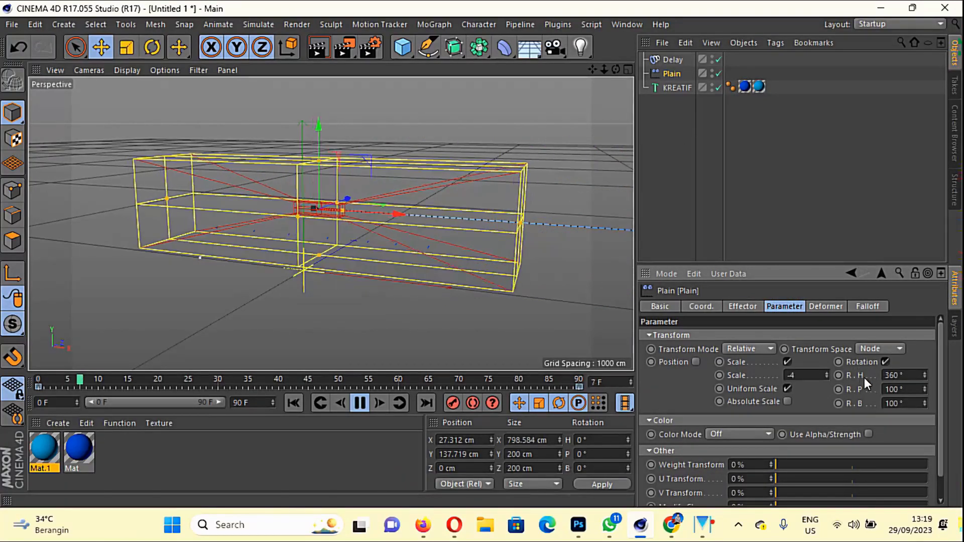
pyautogui.click(917, 375)
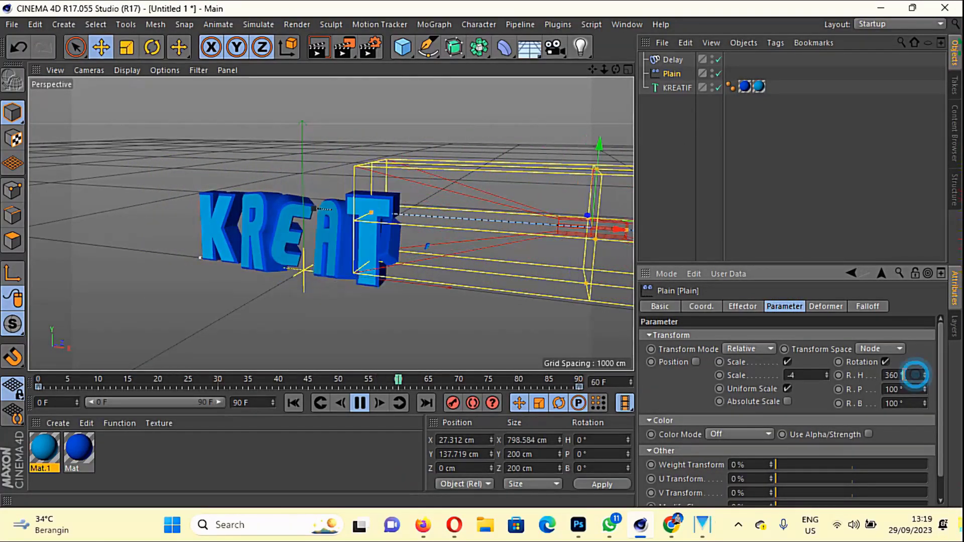
pyautogui.write('18')
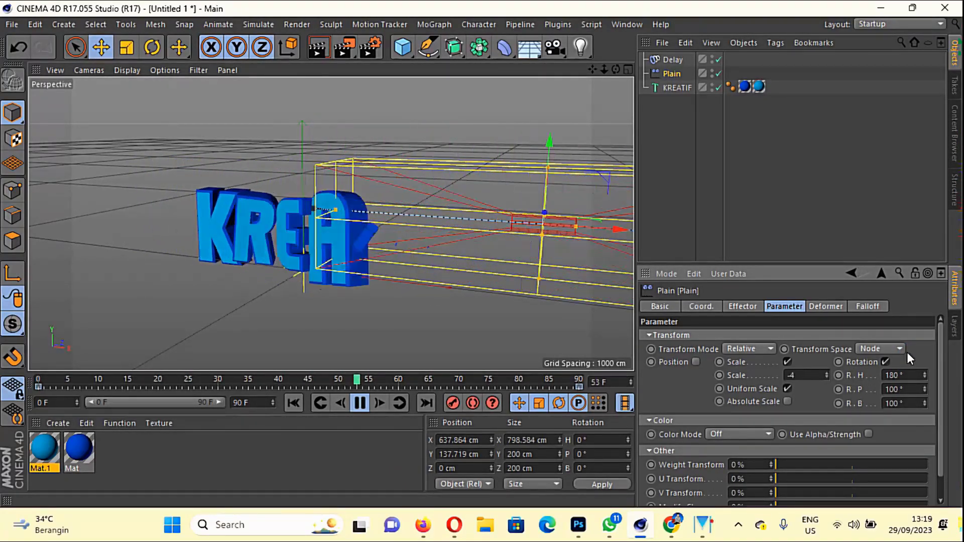
pyautogui.click(898, 389)
pyautogui.write('50')
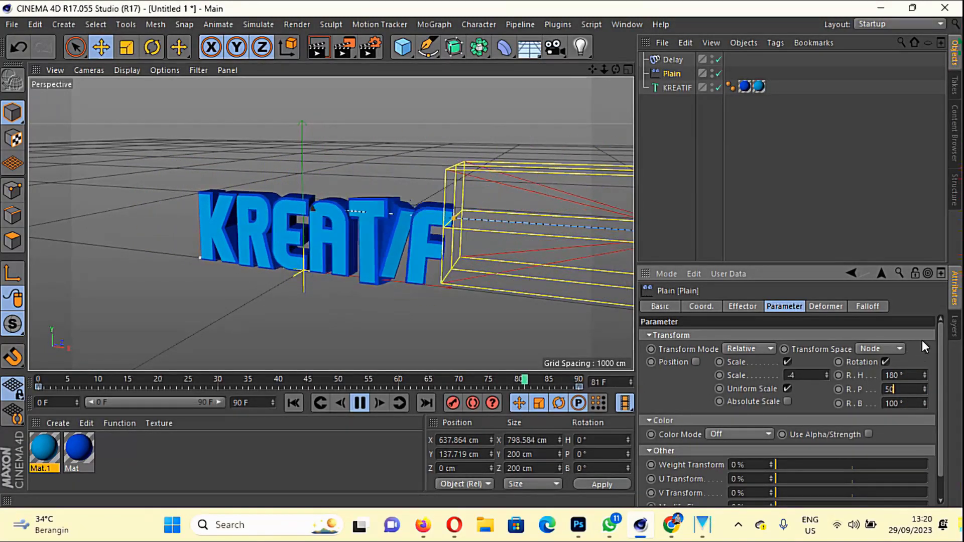
pyautogui.press('Return')
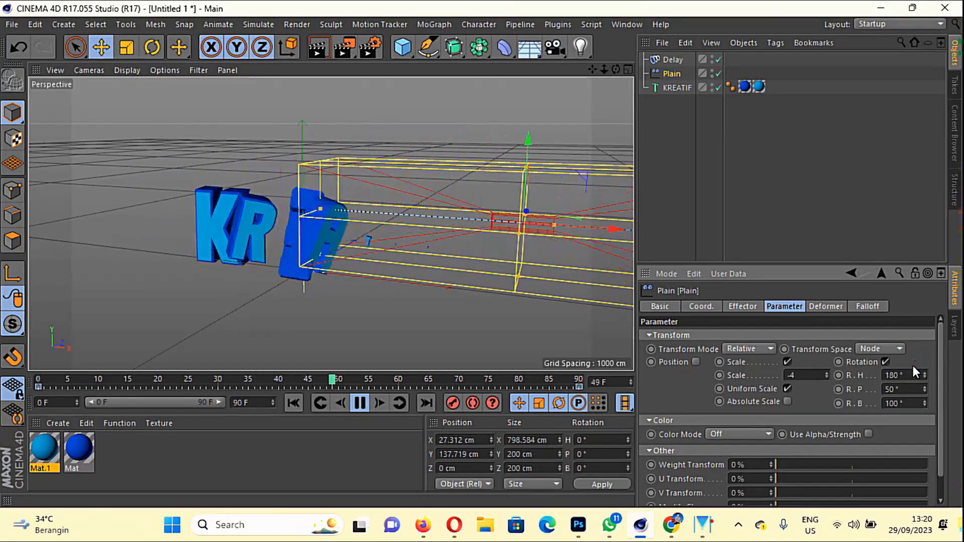
pyautogui.click(898, 404)
pyautogui.write('50')
pyautogui.press('Return')
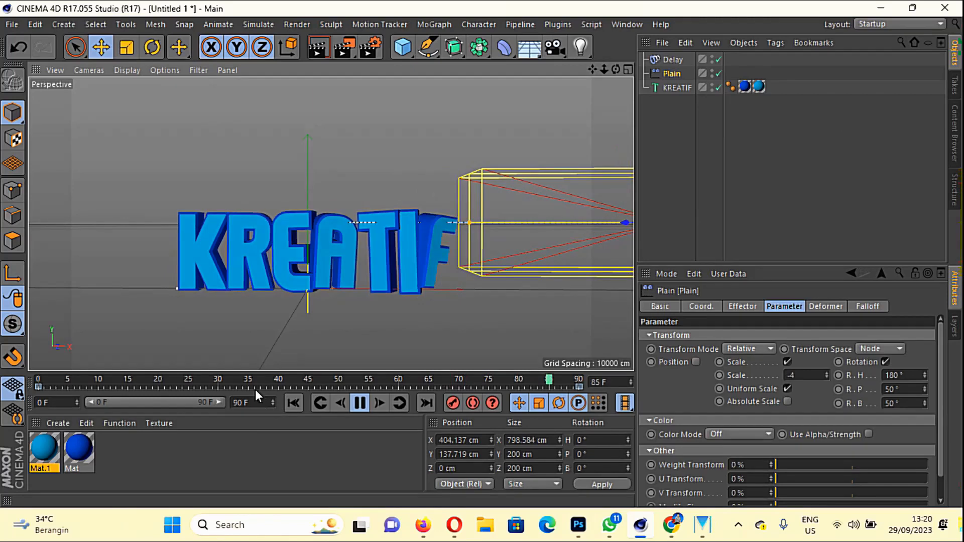
# - Set the project's end to 150 frames and stretch the preview range to frame 150
pyautogui.click(240, 403)
pyautogui.write('1')
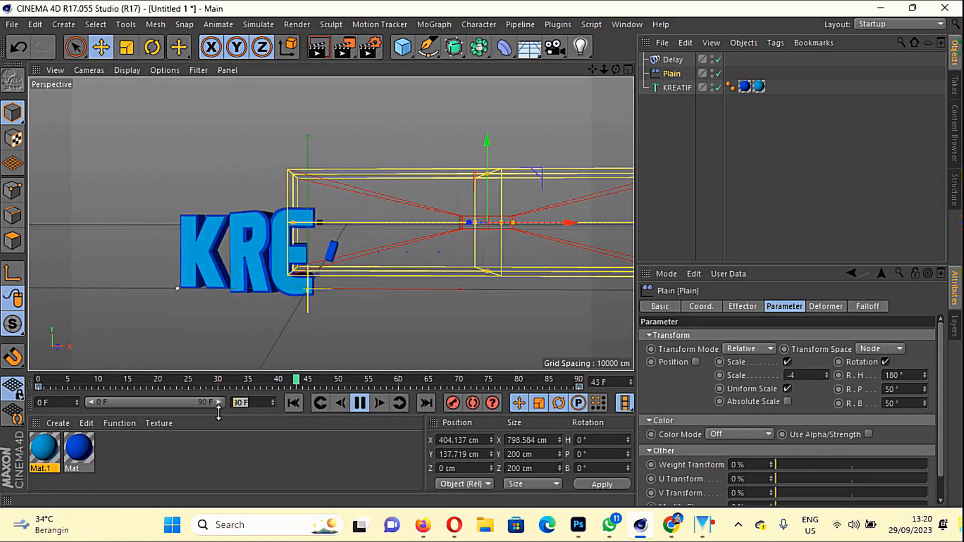
pyautogui.write('50')
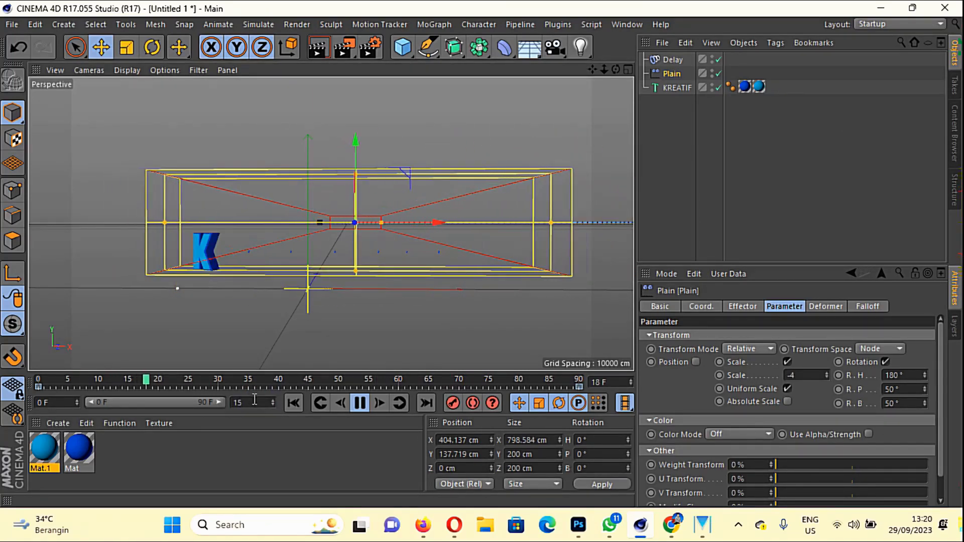
pyautogui.click(308, 452)
pyautogui.moveTo(176, 402); pyautogui.dragTo(224, 402)
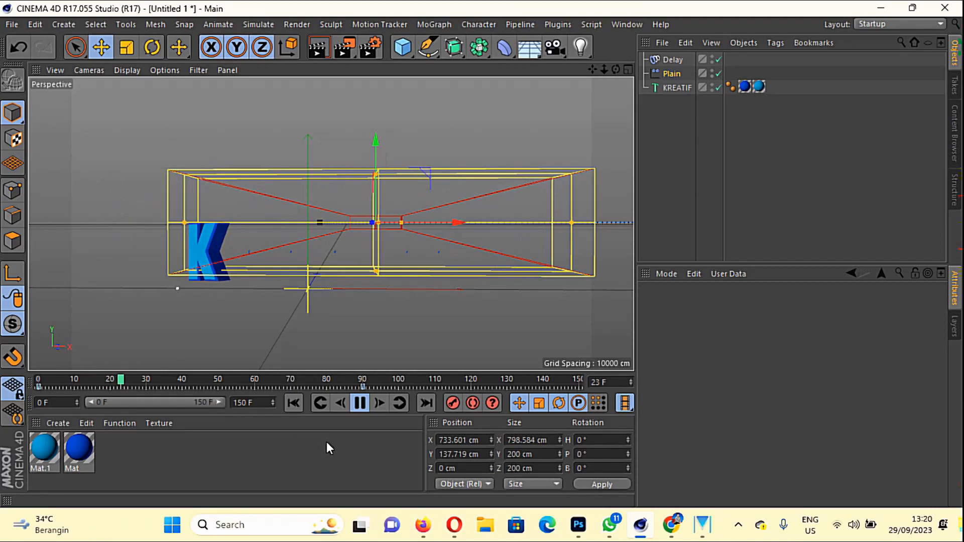
# - At frame 149, frame the whole KREATIF text in the perspective view, add a camera from that view and look through it
pyautogui.click(360, 404)
pyautogui.moveTo(556, 377)
pyautogui.mouseDown()
pyautogui.moveTo(436, 380)
pyautogui.moveTo(542, 383)
pyautogui.mouseUp()
pyautogui.moveTo(384, 383); pyautogui.dragTo(565, 389)
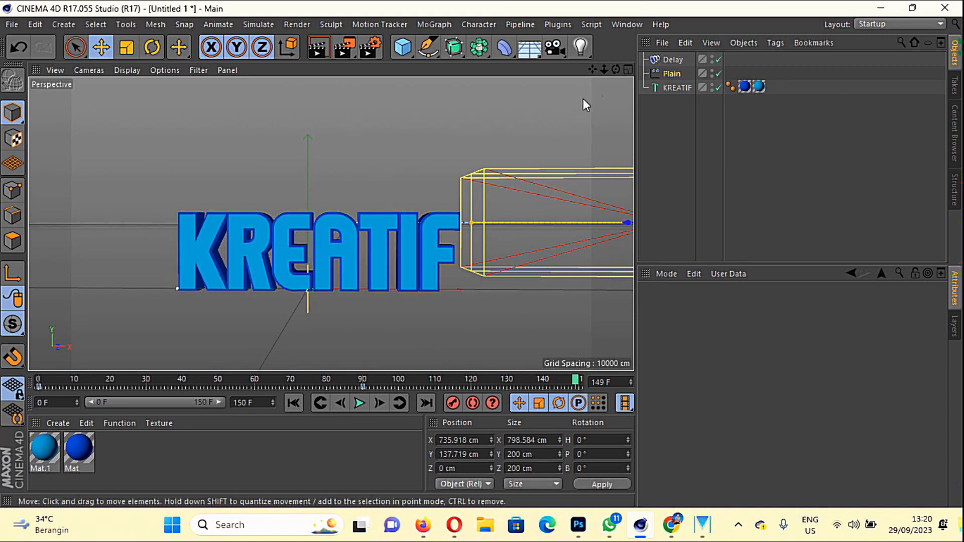
pyautogui.scroll(4, 332, 224)
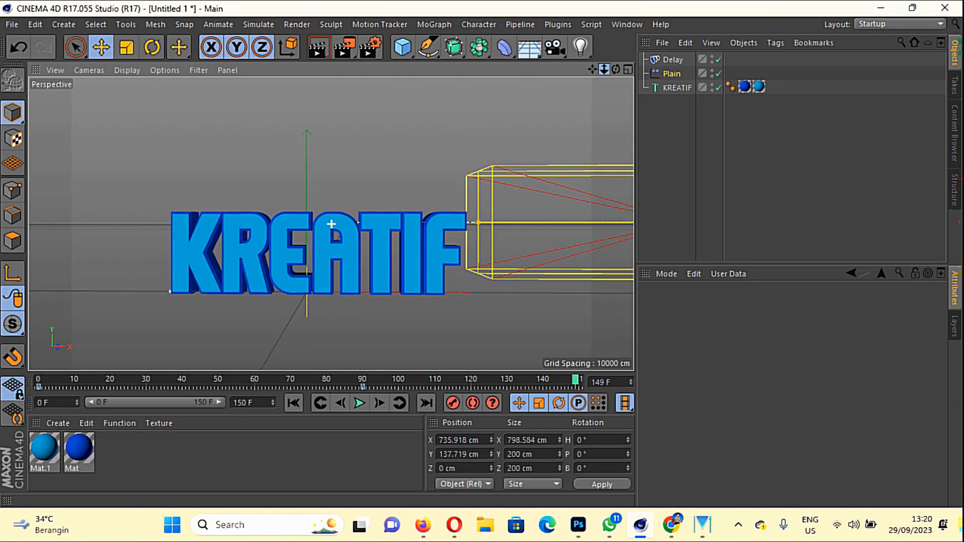
pyautogui.scroll(10, 331, 223)
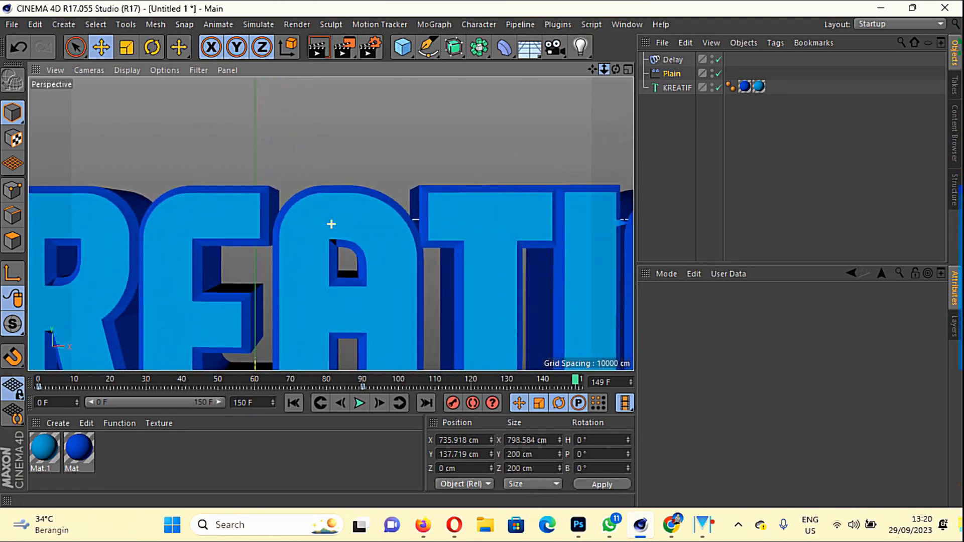
pyautogui.scroll(-12, 331, 224)
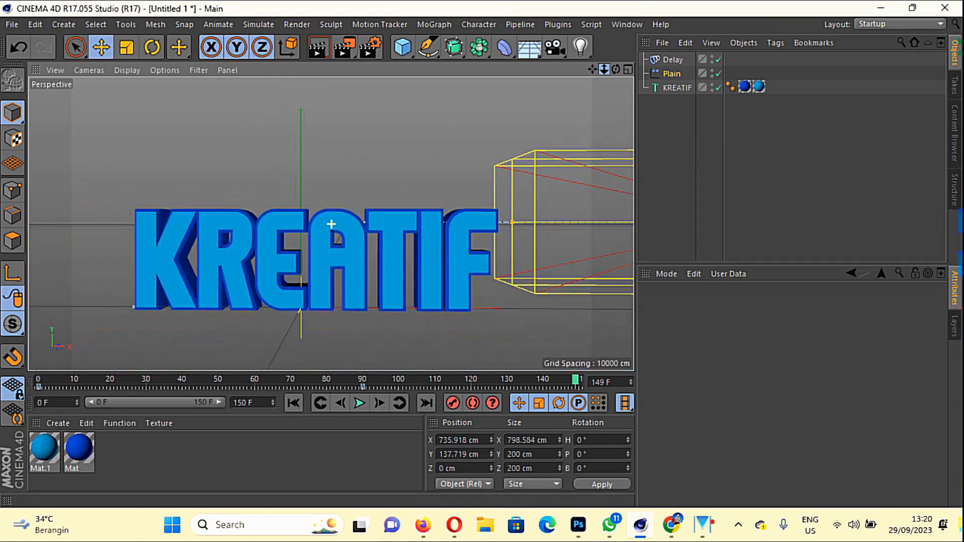
pyautogui.moveTo(592, 69); pyautogui.dragTo(684, 69)
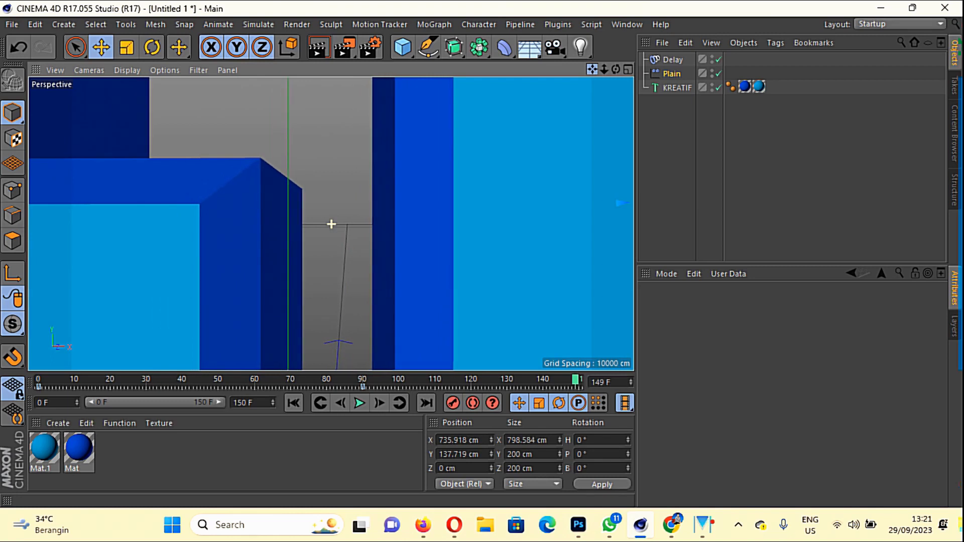
pyautogui.moveTo(605, 70); pyautogui.dragTo(532, 69)
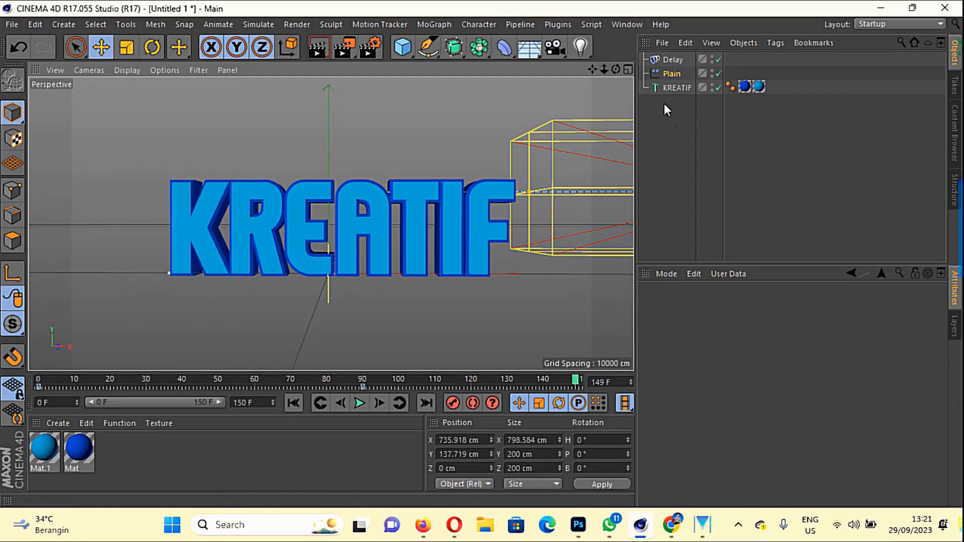
pyautogui.click(554, 48)
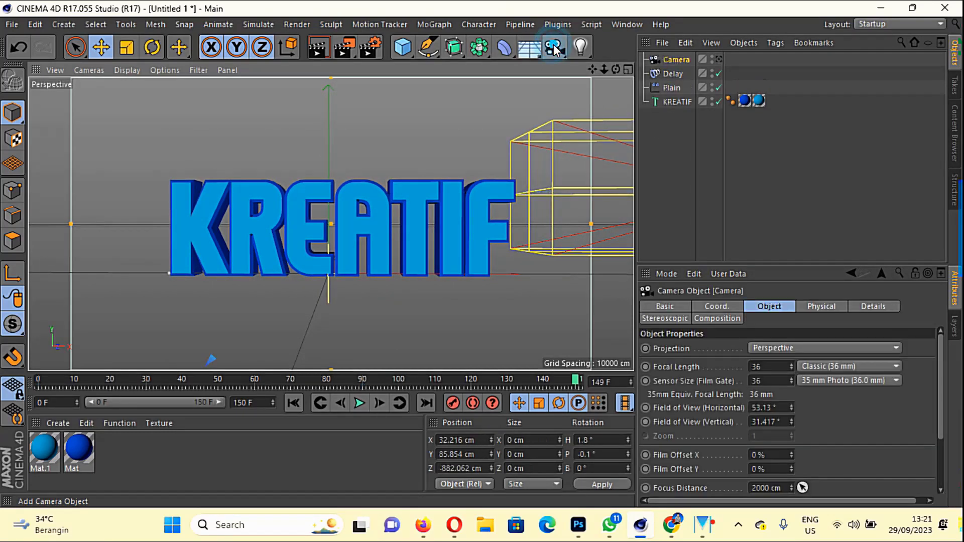
pyautogui.click(719, 59)
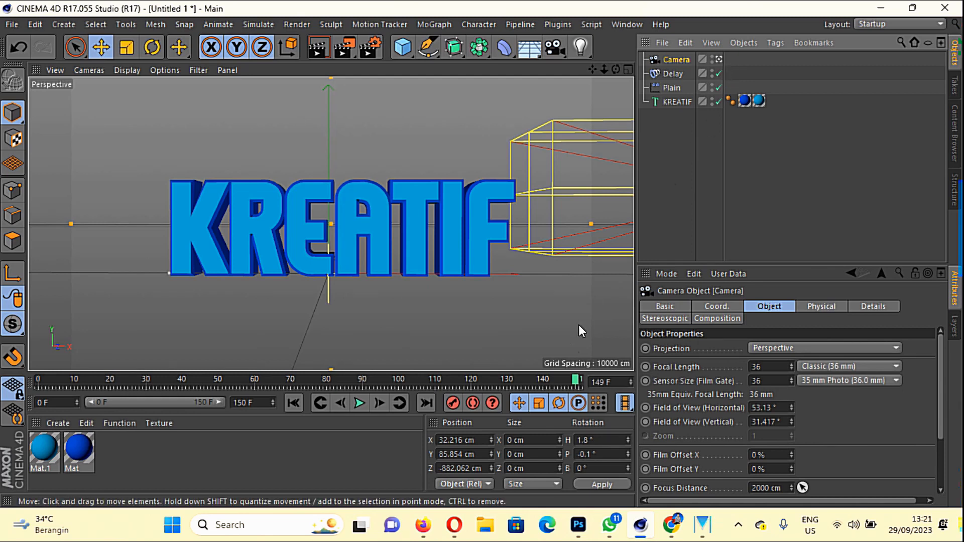
# - Record keyframes for the camera's current position at frames 0 and 129
pyautogui.moveTo(575, 382); pyautogui.dragTo(21, 375)
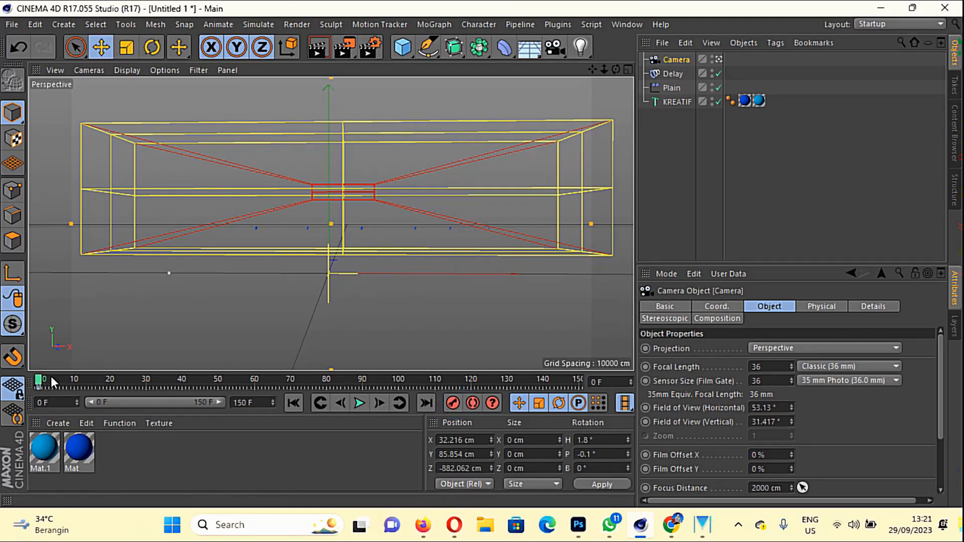
pyautogui.moveTo(37, 383); pyautogui.dragTo(502, 408)
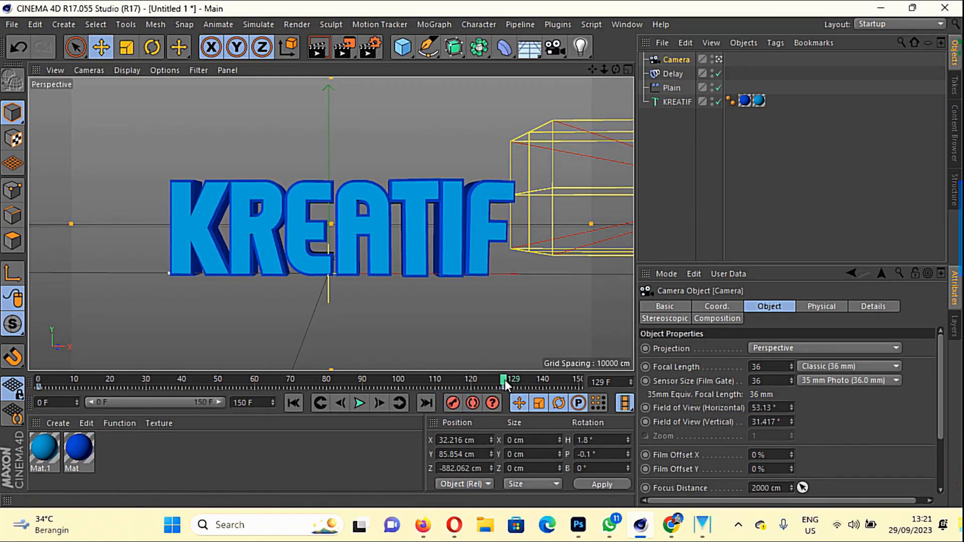
# - At frame 150, dolly the camera forward through the text to about Z 45 cm and record a keyframe
pyautogui.moveTo(504, 380); pyautogui.dragTo(578, 396)
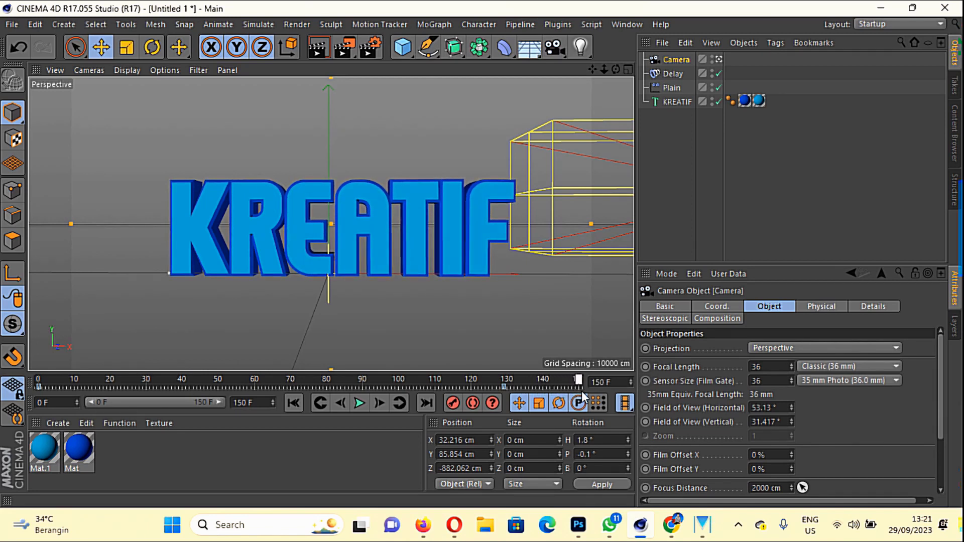
pyautogui.click(605, 70)
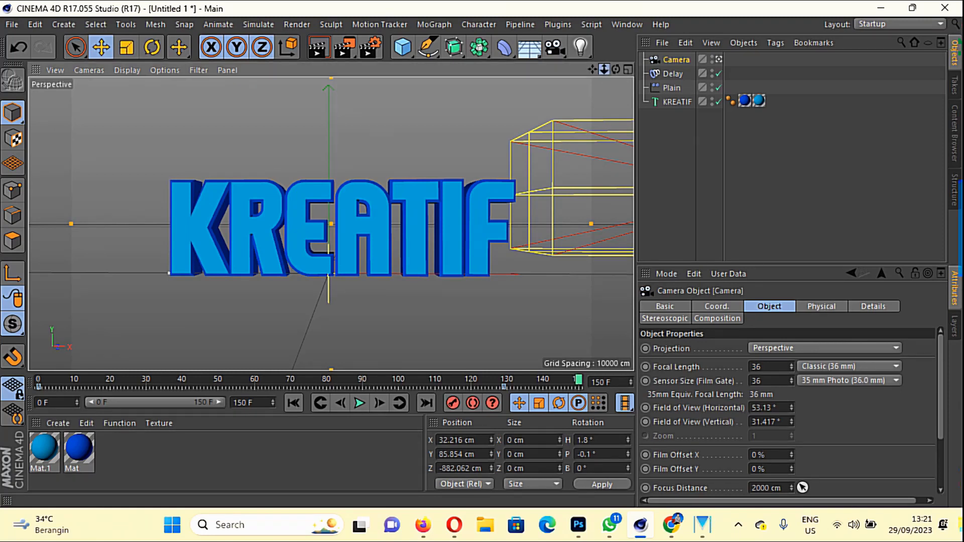
pyautogui.moveTo(604, 69); pyautogui.dragTo(761, 69)
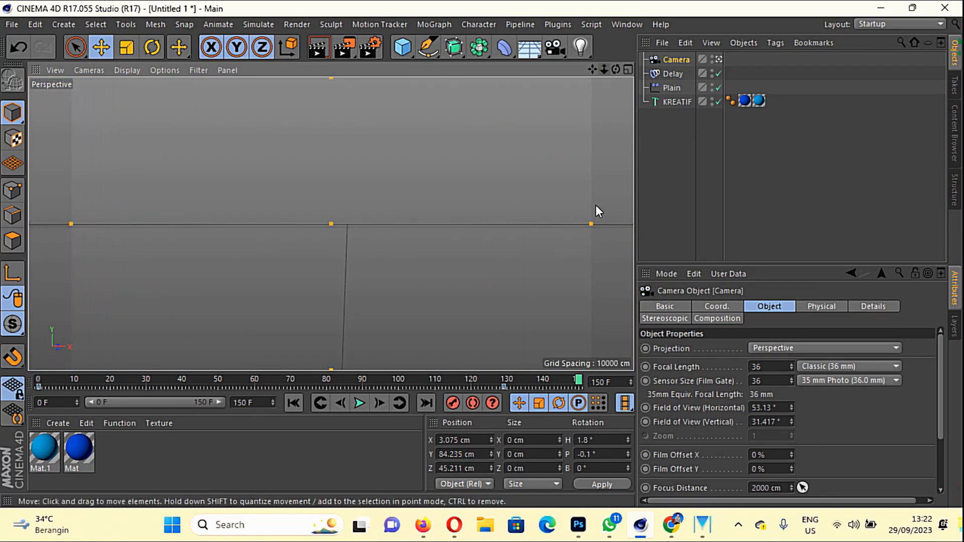
pyautogui.click(453, 403)
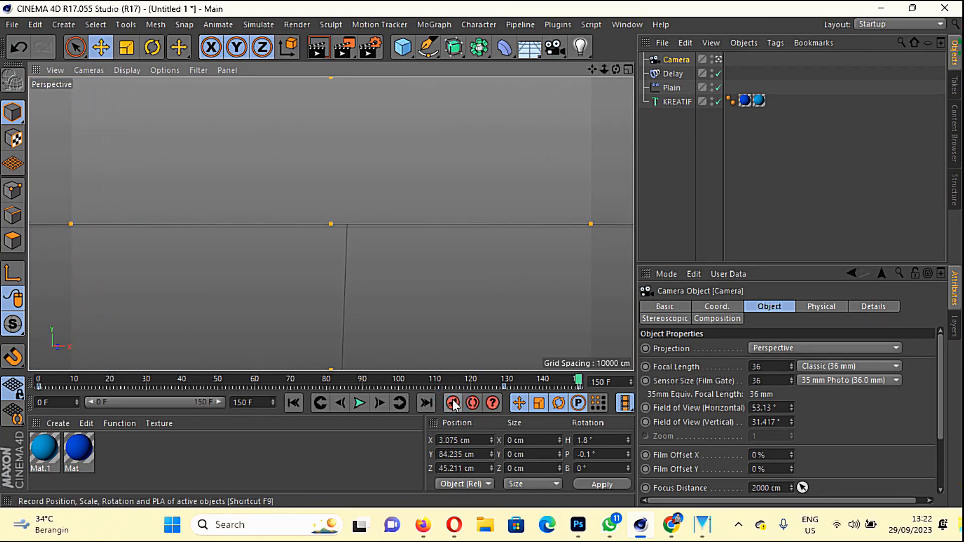
# - Preview the camera move, then extend the project's end and the preview range to 200 frames
pyautogui.click(360, 401)
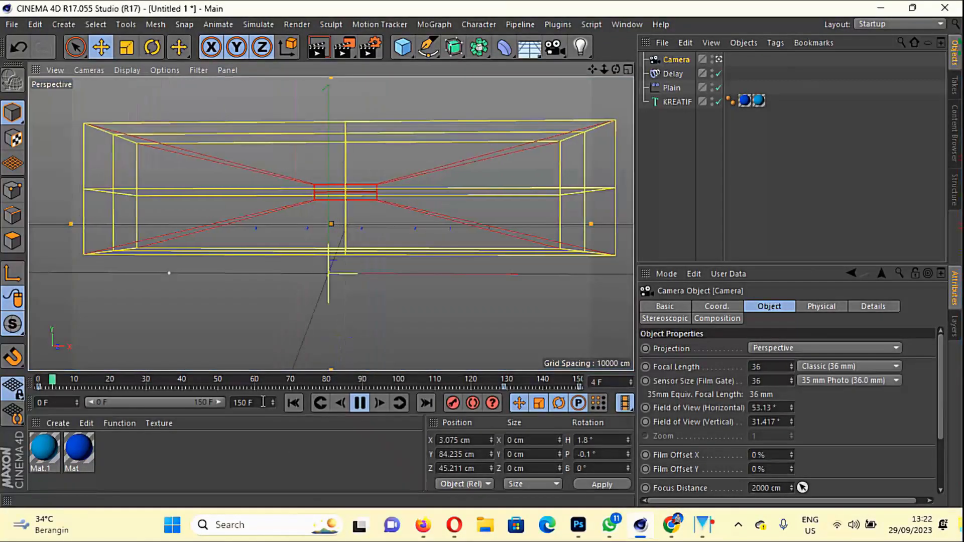
pyautogui.click(360, 401)
pyautogui.click(262, 400)
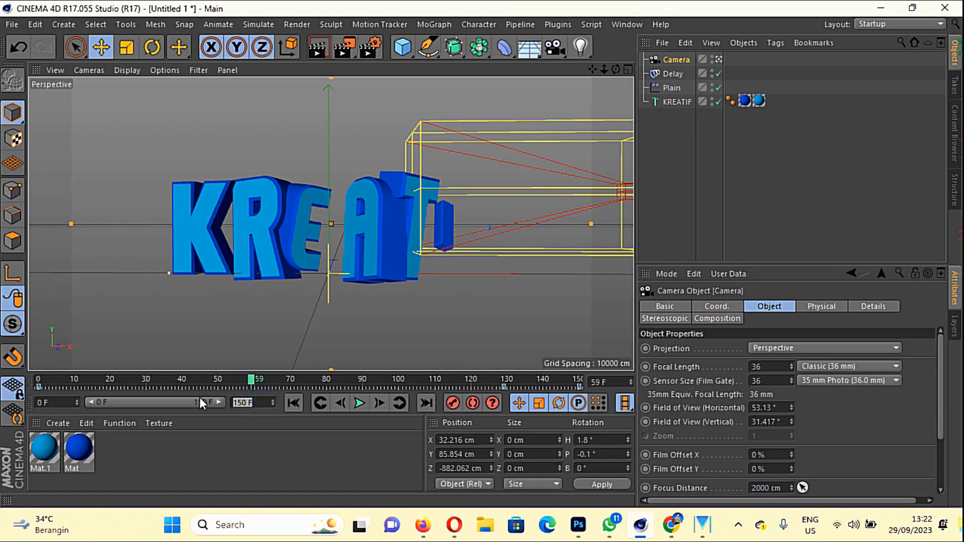
pyautogui.write('200')
pyautogui.click(252, 455)
pyautogui.moveTo(190, 401); pyautogui.dragTo(238, 408)
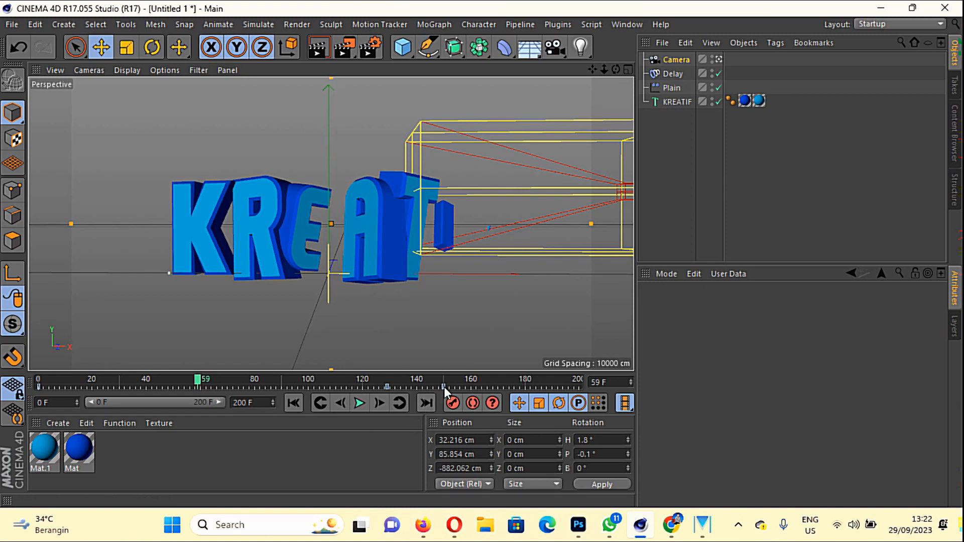
# - Shift the last camera keyframe from frame 150 to frame 180 and play the animation from the start
pyautogui.moveTo(443, 387); pyautogui.dragTo(457, 388)
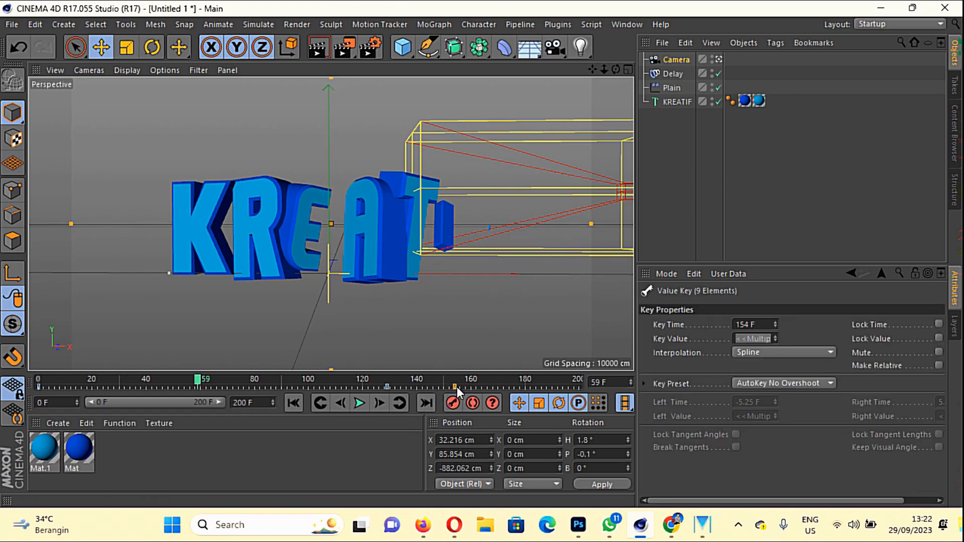
pyautogui.click(294, 402)
pyautogui.click(359, 403)
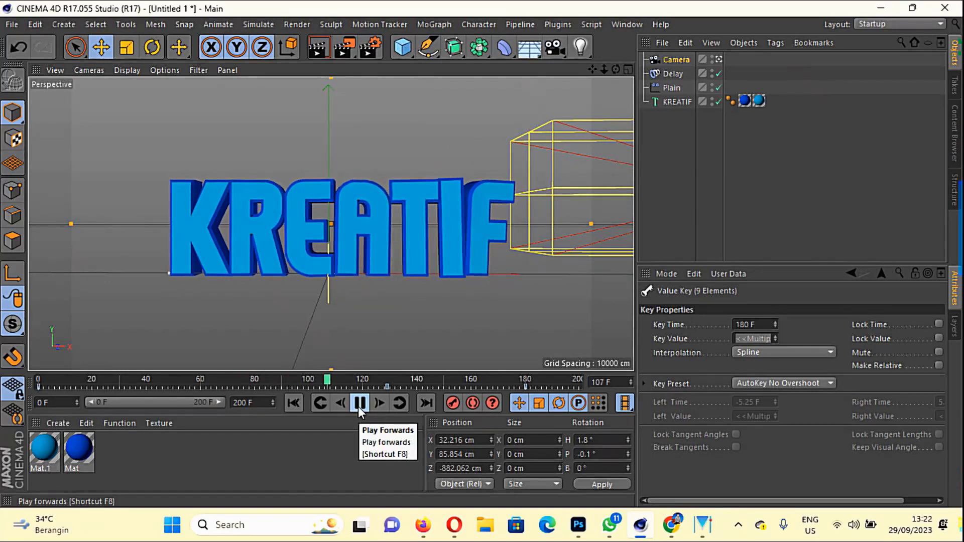
pyautogui.click(359, 403)
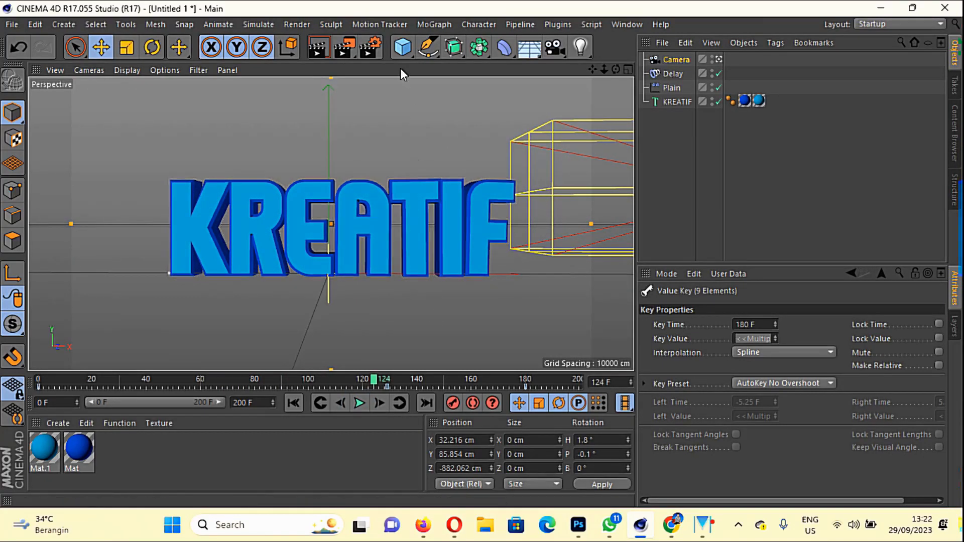
# - In the render settings, set the output frame range from 0 to 200
pyautogui.click(369, 51)
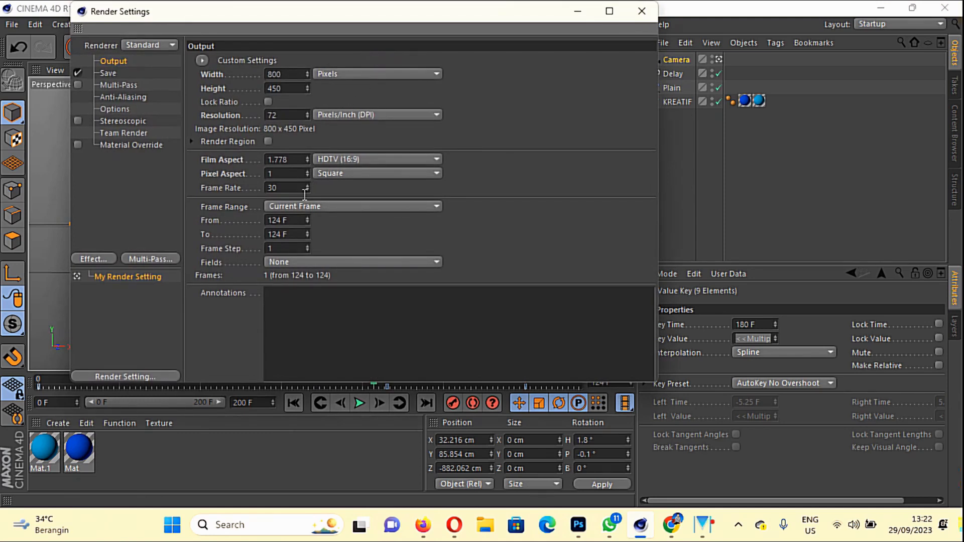
pyautogui.moveTo(299, 222); pyautogui.dragTo(250, 235)
pyautogui.write('0')
pyautogui.write('200')
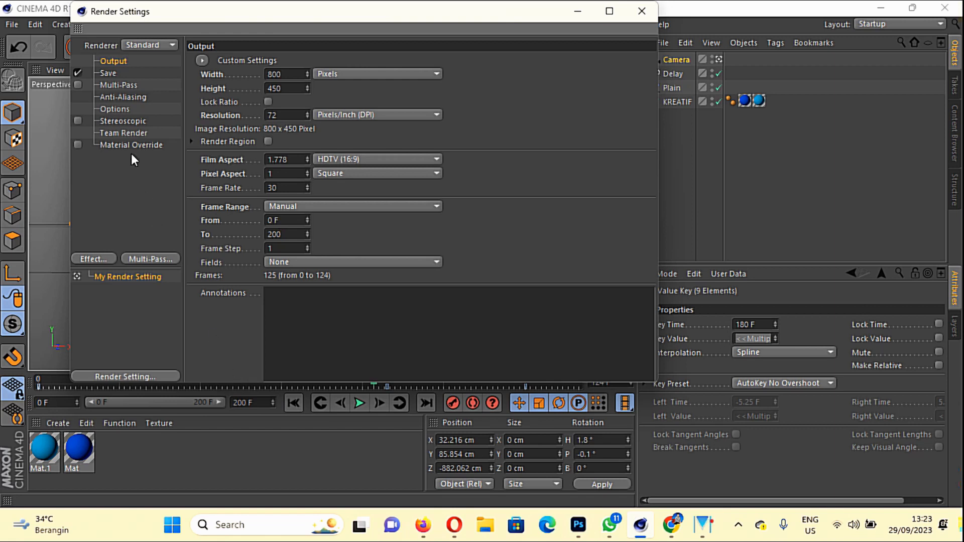
# - Set the render's save file to KREATIF in the KLIEN\BAKSO folder
pyautogui.click(108, 73)
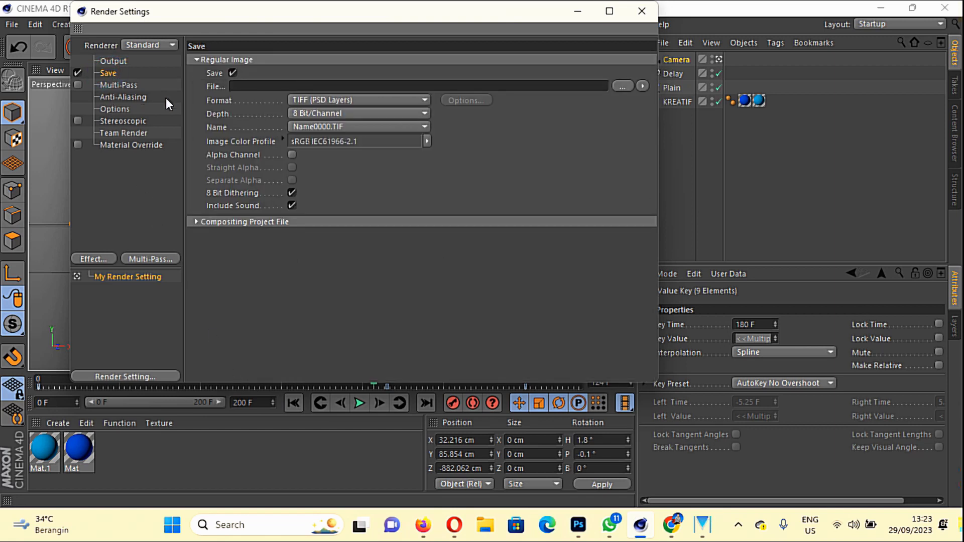
pyautogui.click(621, 86)
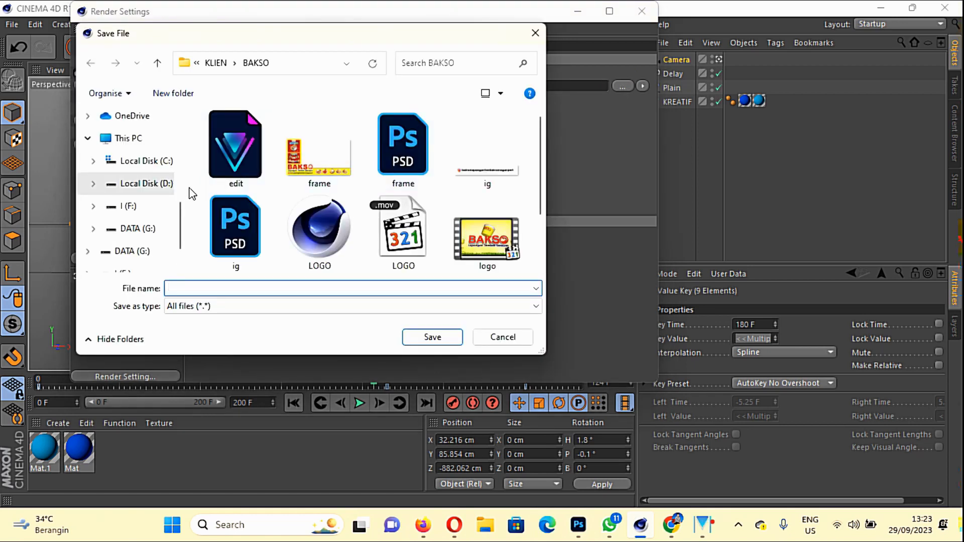
pyautogui.scroll(-1, 165, 191)
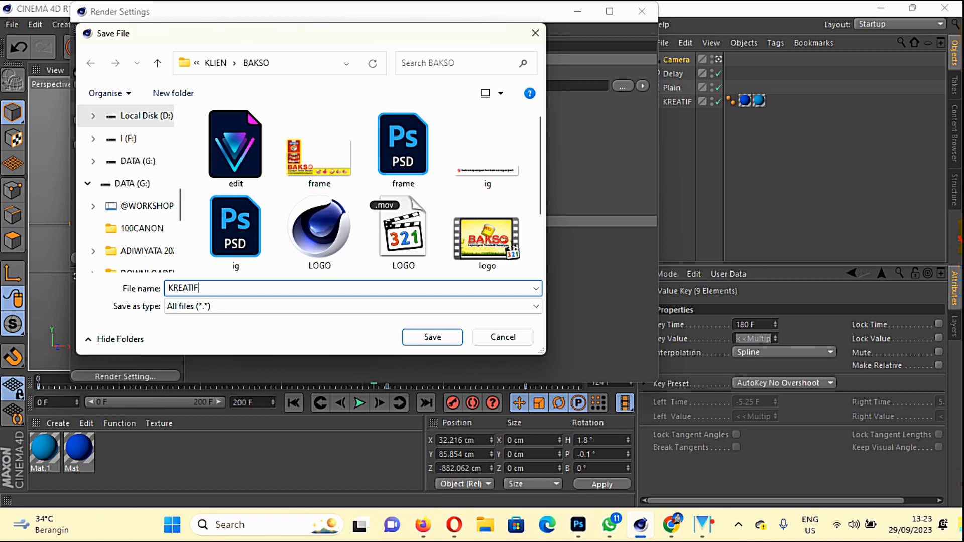
pyautogui.click(441, 338)
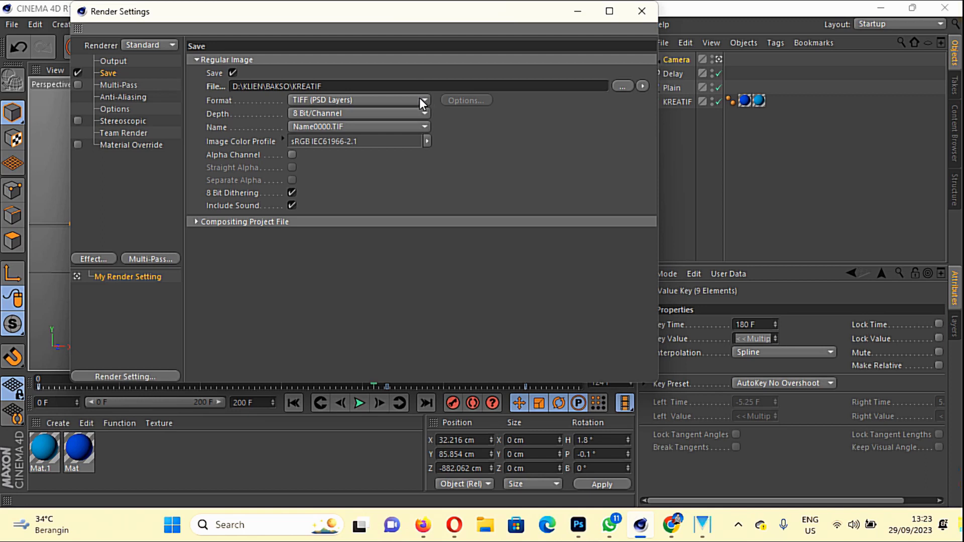
# - Set the save format to QuickTime Movie with an alpha channel, and start rendering the project to the Picture Viewer
pyautogui.click(420, 98)
pyautogui.click(354, 465)
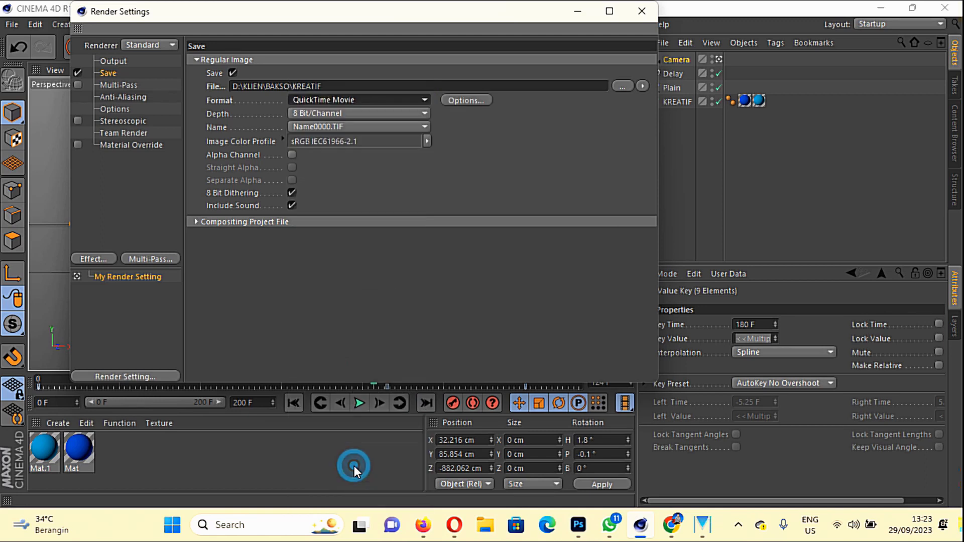
pyautogui.click(291, 155)
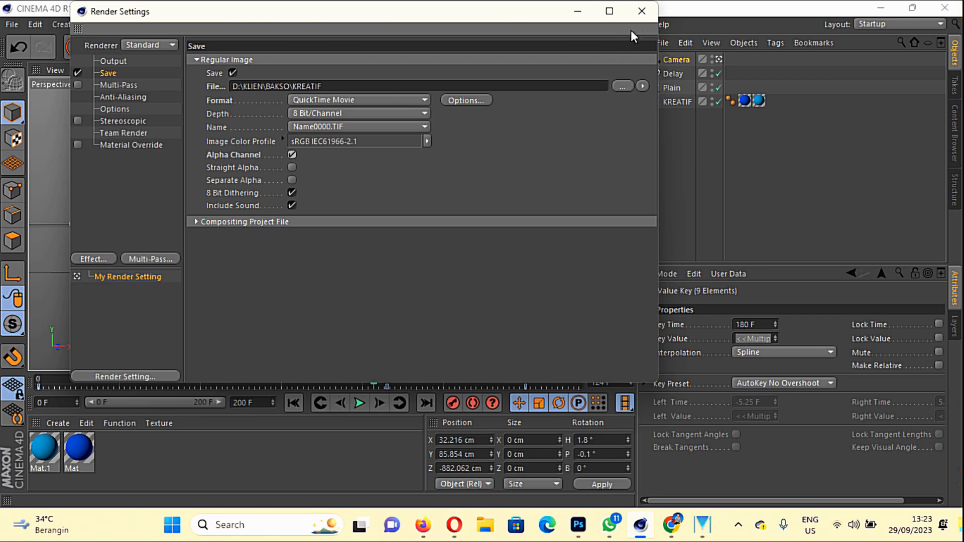
pyautogui.click(638, 14)
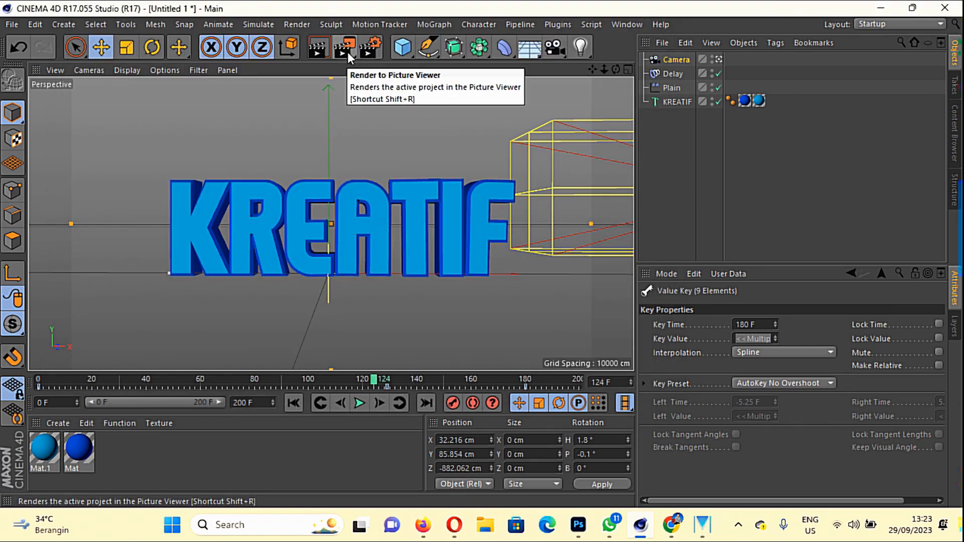
pyautogui.click(342, 49)
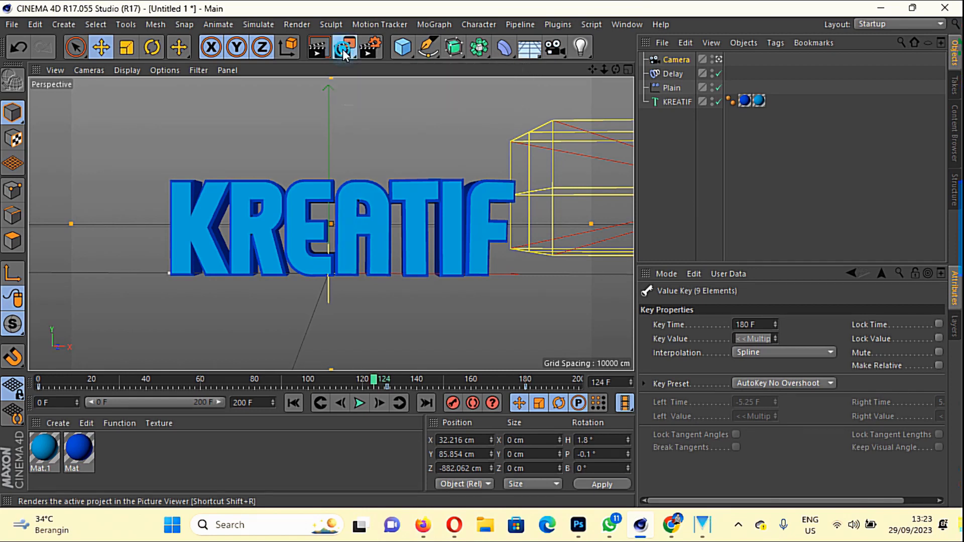